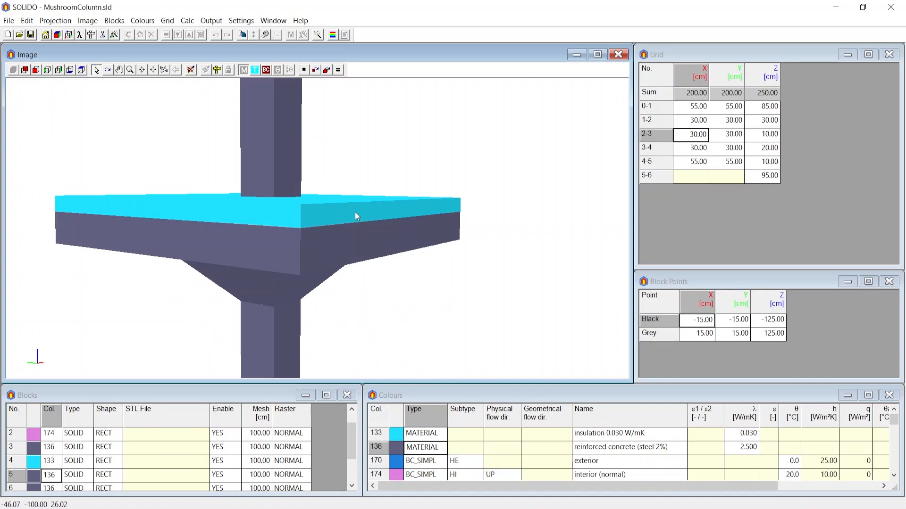
Examine the finished mushroom column model from above and below, including the slab, insulation layer and column head
mouse_move(354, 211)
left_mouse_down()
mouse_move(363, 208)
mouse_move(362, 227)
left_mouse_up()
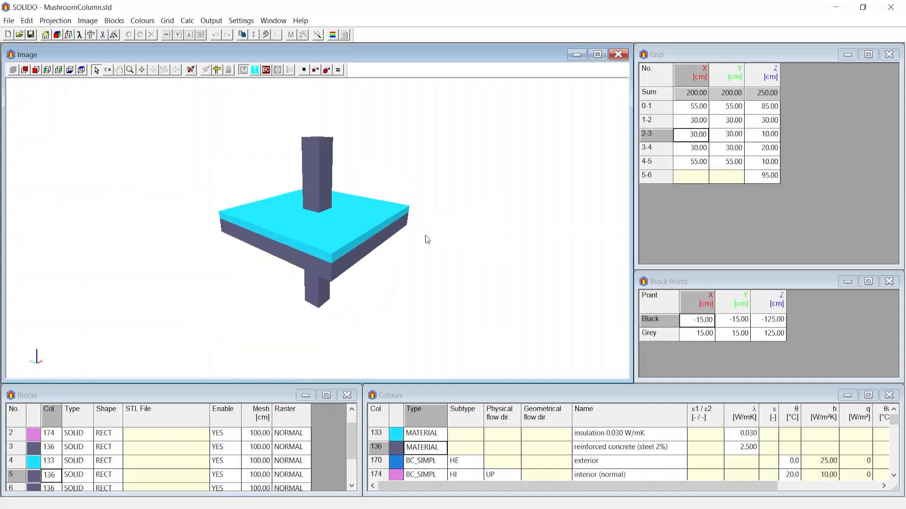
middle_click_drag(425, 235, 384, 197)
scroll(288, 239, "up", 4)
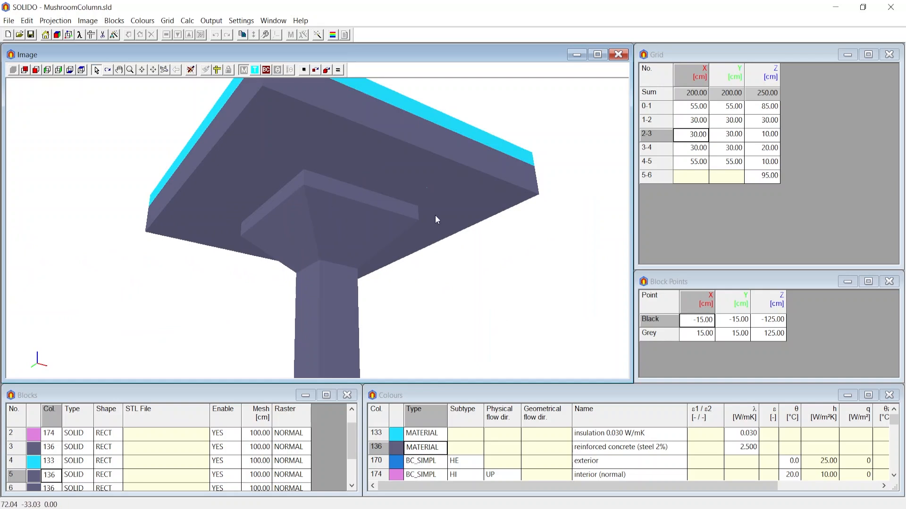
scroll(402, 249, "down", 4)
middle_click_drag(402, 250, 386, 268)
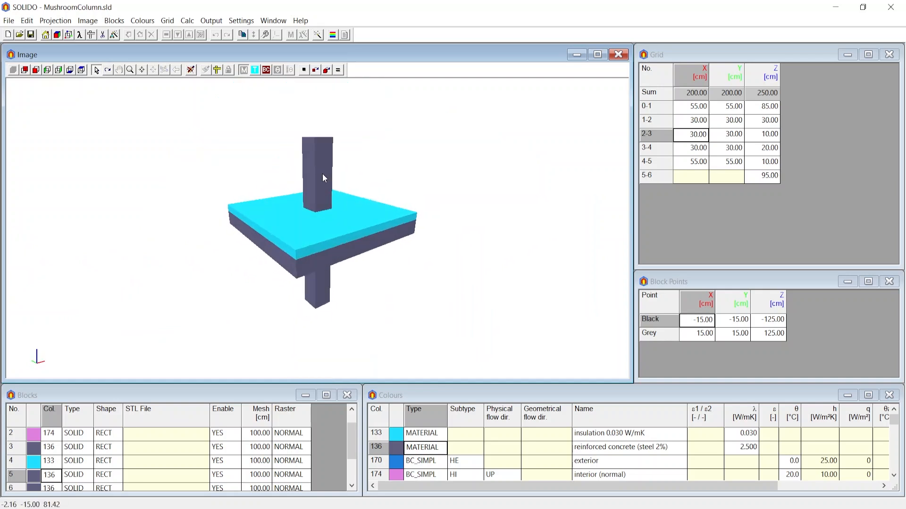
key("Home")
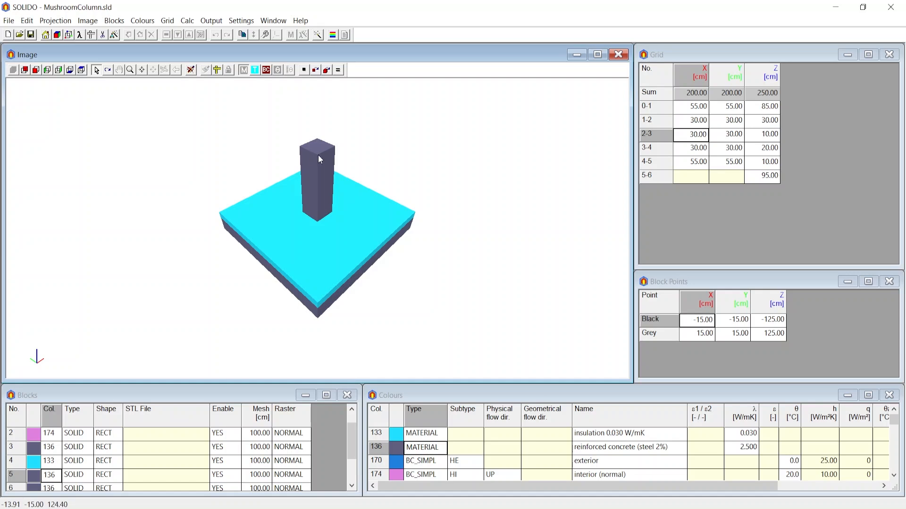
Start a new document and assign colour 136, reinforced concrete, to block 1
left_click(8, 34)
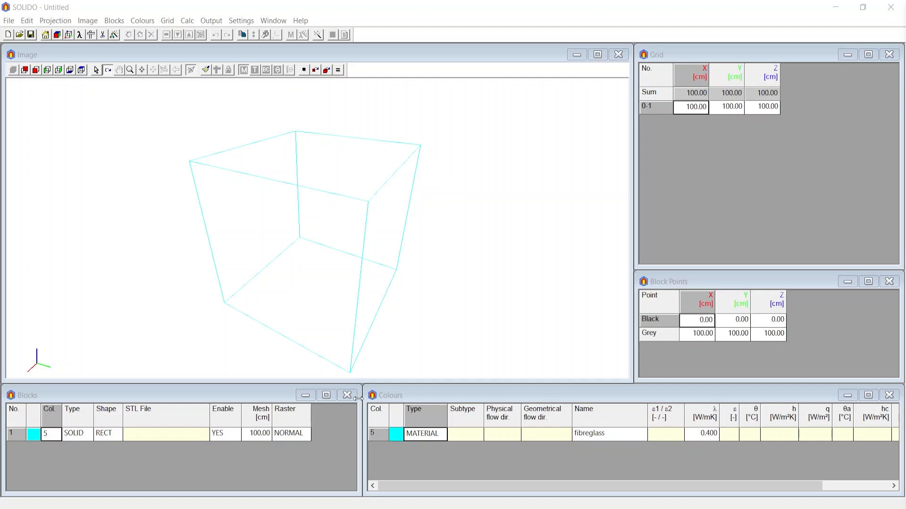
left_click(47, 435)
type("136")
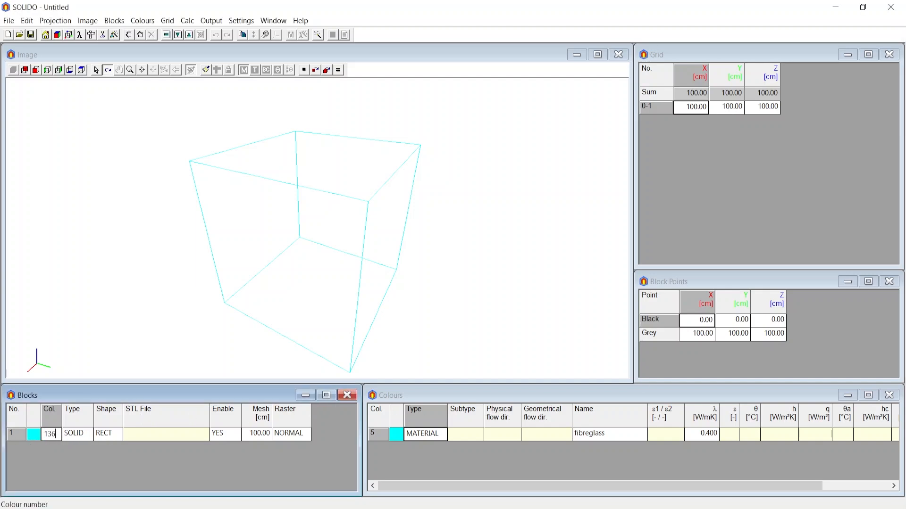
key("Return")
Set the black point of block 1 to X -100 cm and Y -100 cm
left_click(706, 325)
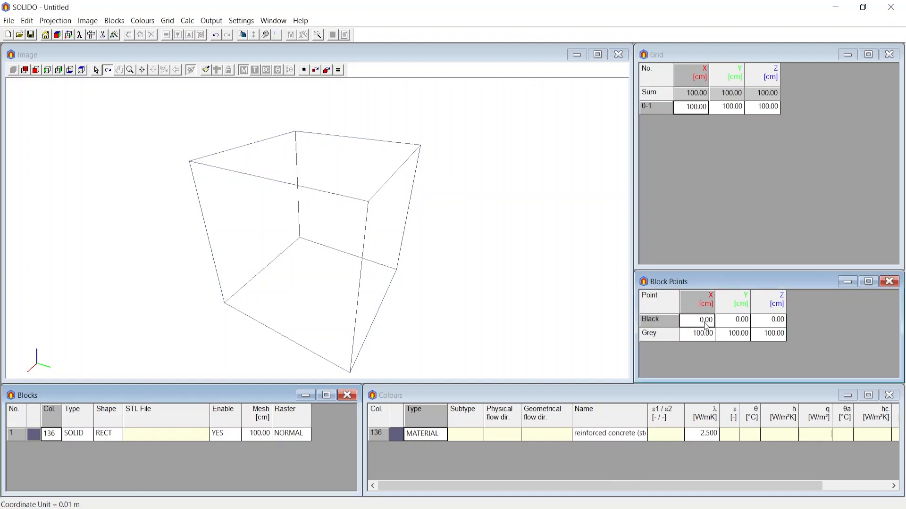
type("-1")
double_click(734, 323)
double_click(734, 323)
type("-")
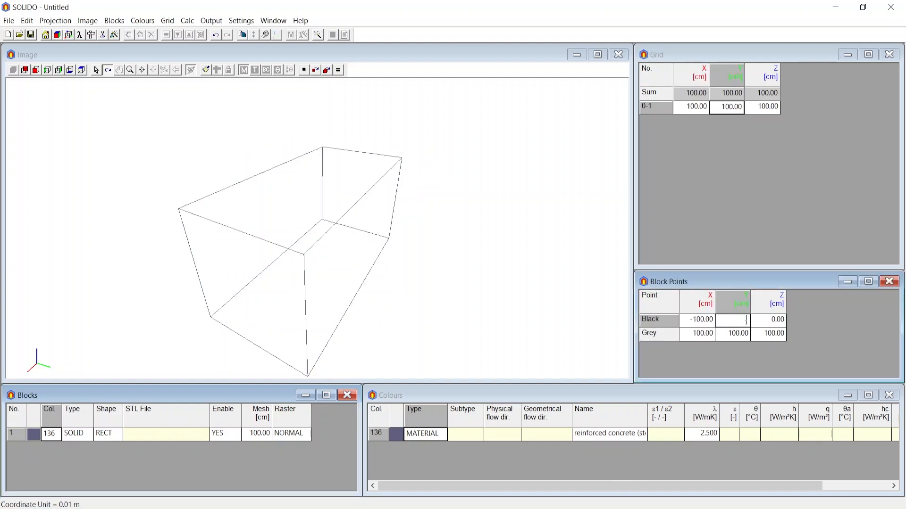
type("100")
key("Return")
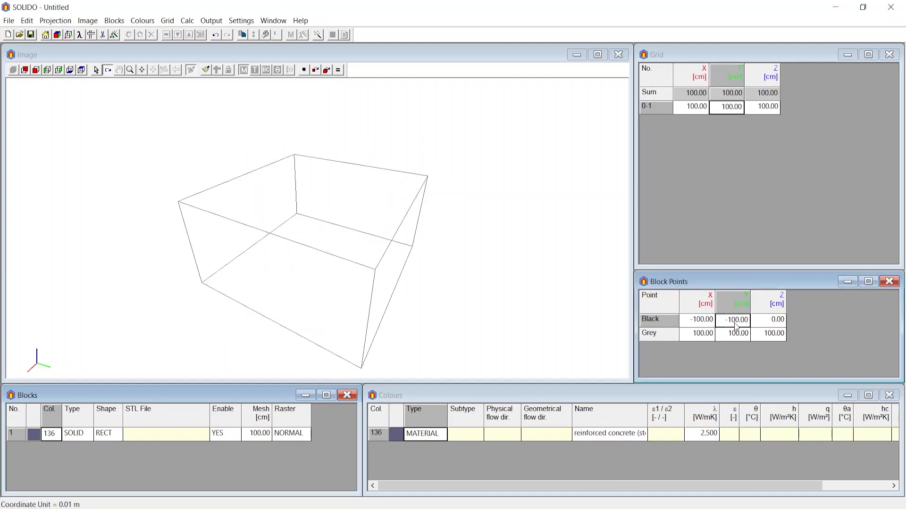
Set the Z coordinate of block 1's grey point to 20 cm
left_click(704, 334)
left_click(737, 336)
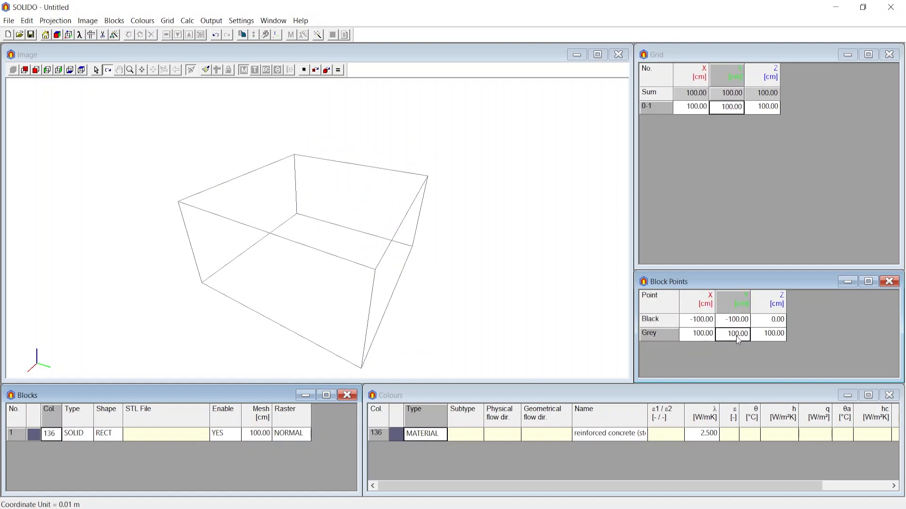
double_click(763, 335)
type("100")
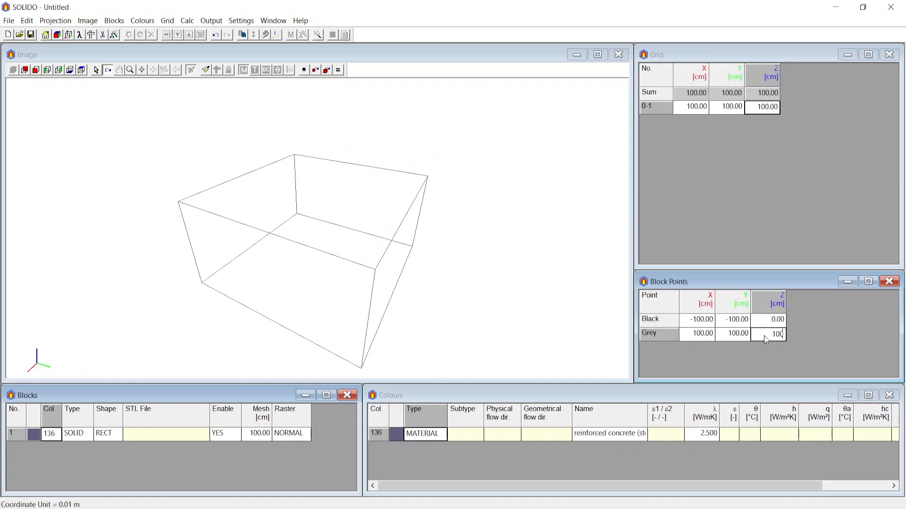
type("20")
key("Return")
left_click_drag(347, 285, 380, 265)
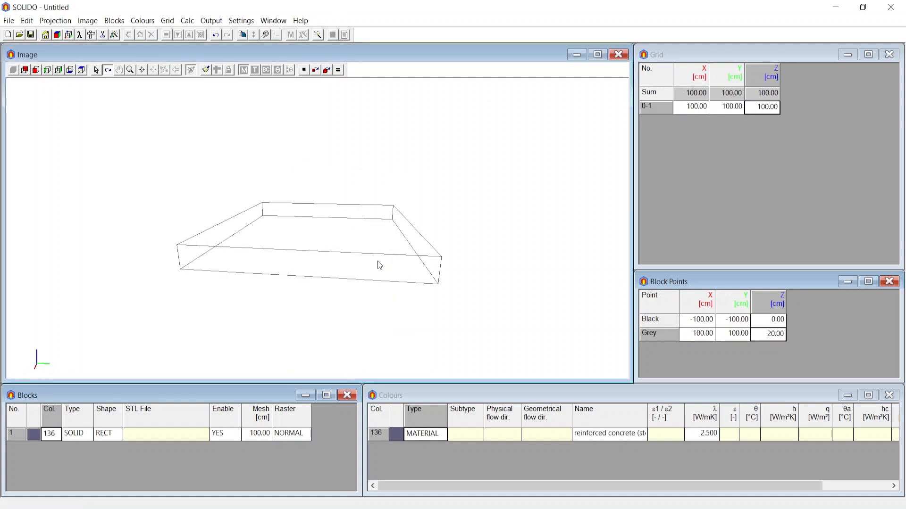
Insert a second block after block 1 and assign it colour 133, the 0.030 W/mK insulation
left_click(77, 435)
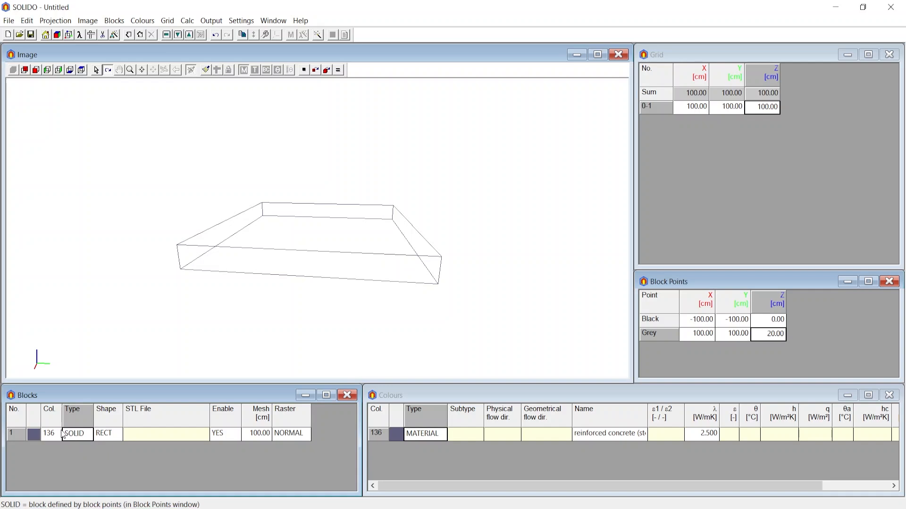
left_click(142, 38)
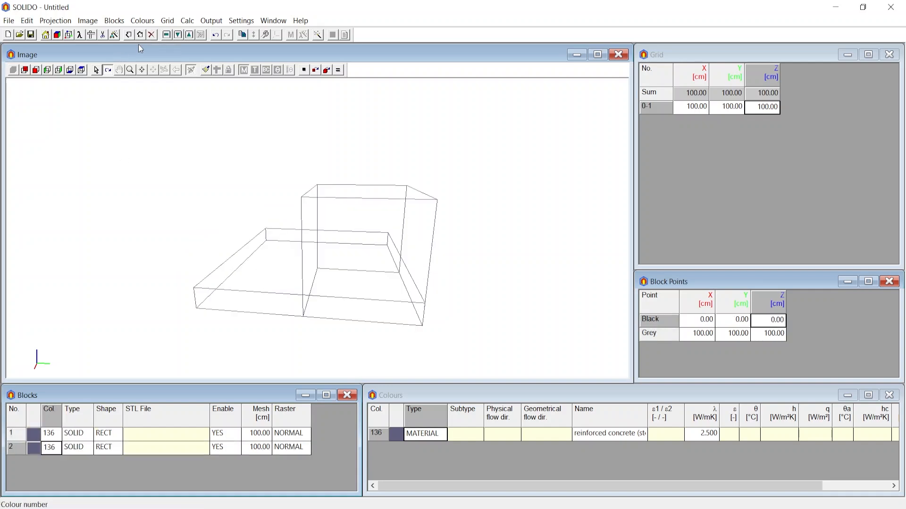
left_click(48, 454)
double_click(50, 454)
type("133")
key("Return")
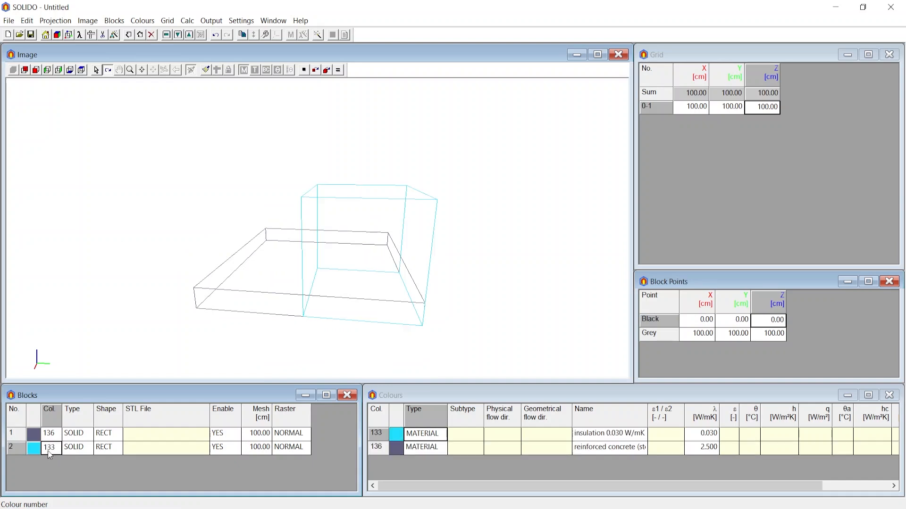
Set the insulation block's black point to X -100 cm and Y -100 cm
left_click(708, 321)
key("BackSpace")
type("-1")
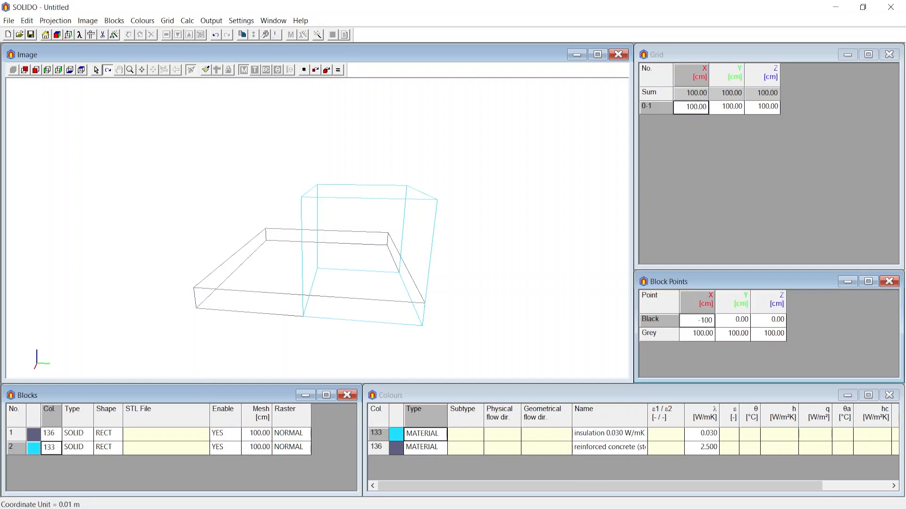
type("00")
key("Tab")
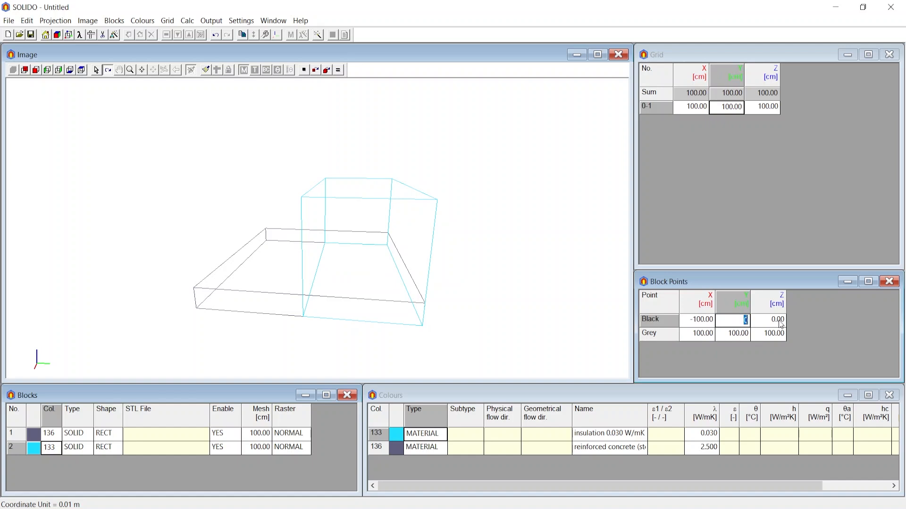
key("BackSpace")
type("-100")
key("Return")
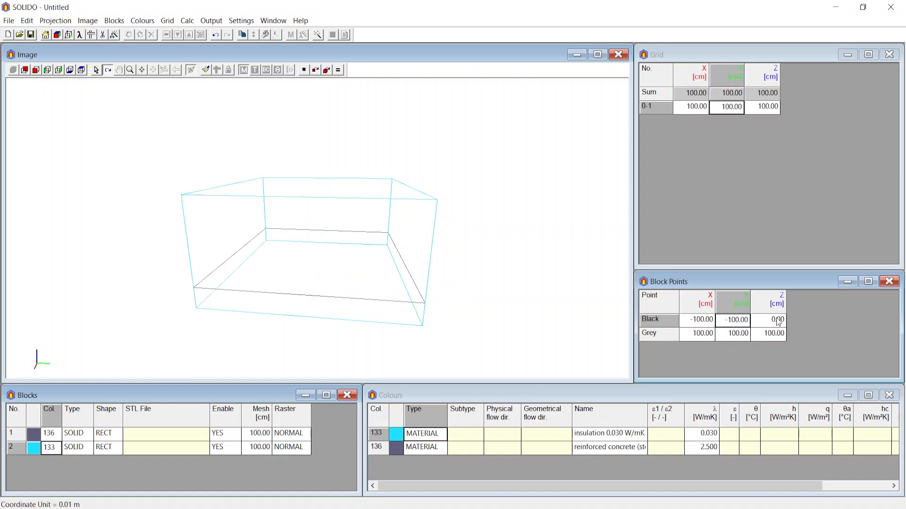
Set the insulation block's Z coordinates to 20 cm for the black point and 30 cm for the grey point
left_click(778, 322)
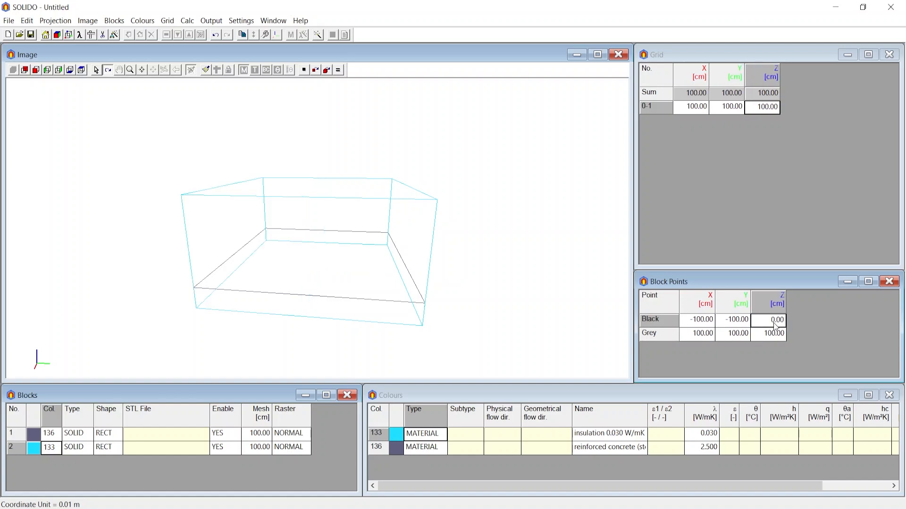
left_click(774, 324)
left_click_drag(774, 324, 798, 318)
type("20")
left_click(768, 335)
left_click(768, 335)
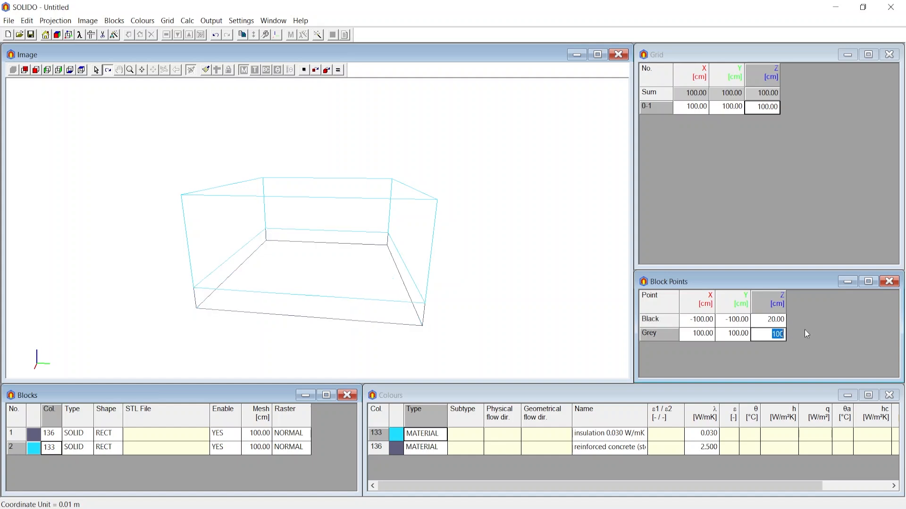
type("30")
key("Return")
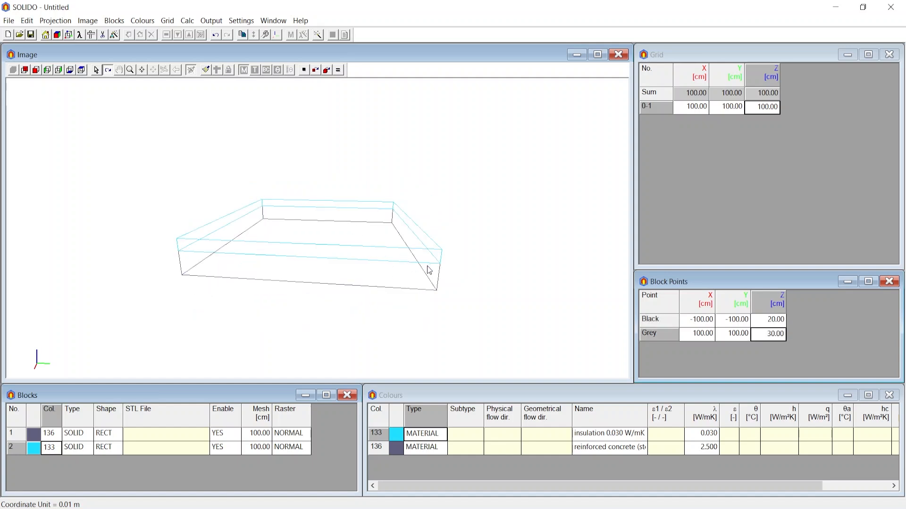
left_click_drag(429, 270, 353, 285)
scroll(352, 288, "up", 3)
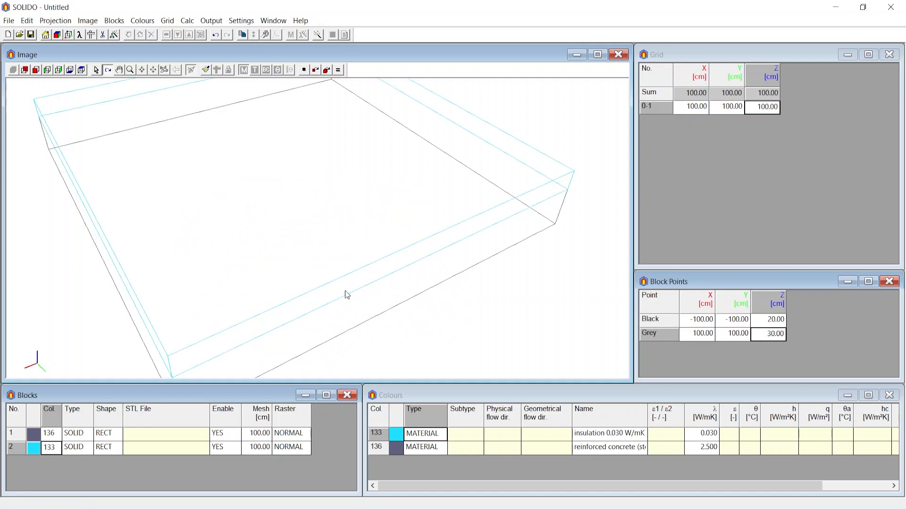
scroll(394, 306, "down", 3)
left_click_drag(394, 307, 429, 282)
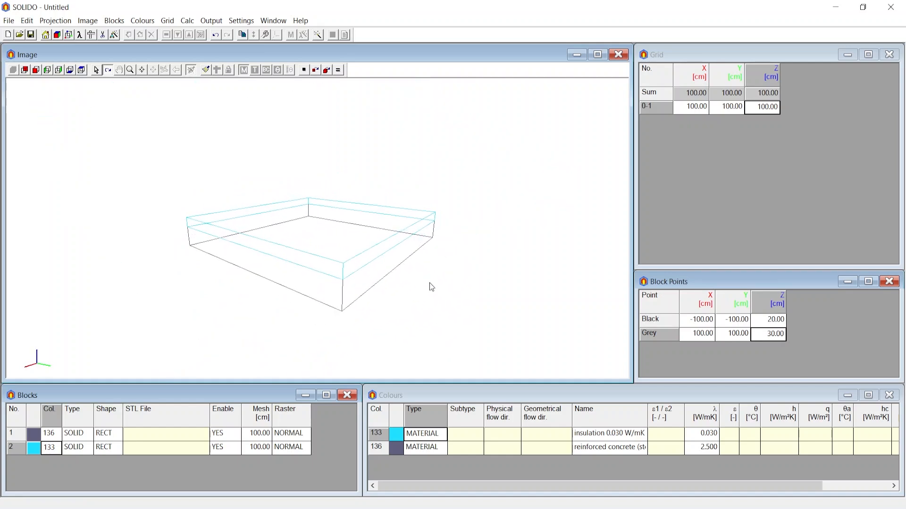
left_click(778, 320)
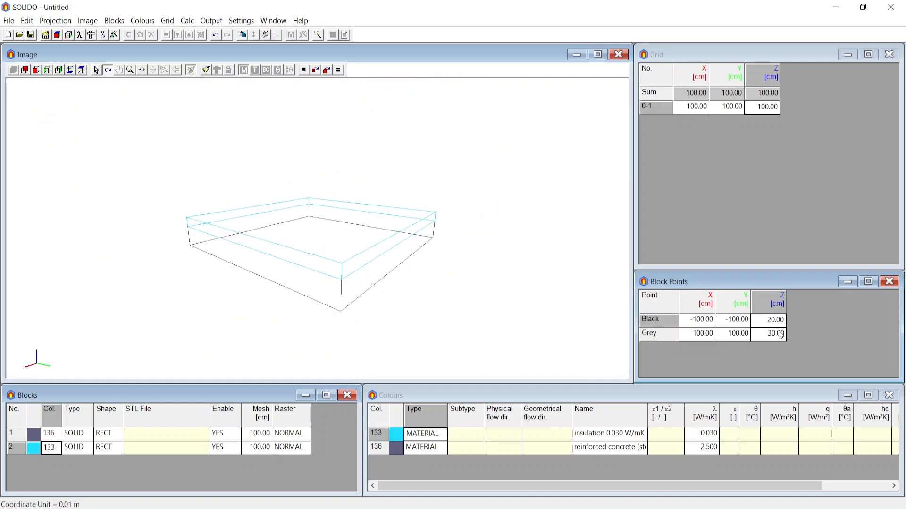
left_click(780, 336)
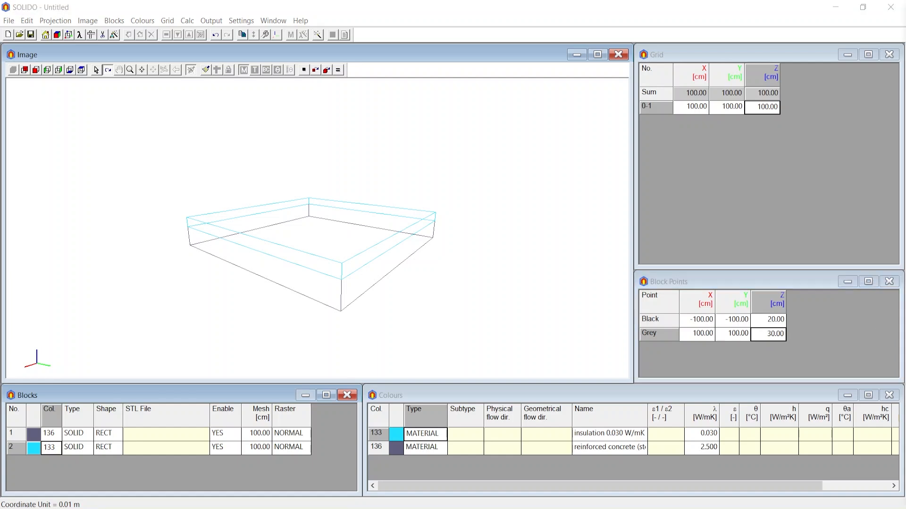
Insert a third block after the insulation block and set its black point to X -45 cm and Y -45 cm
left_click(56, 450)
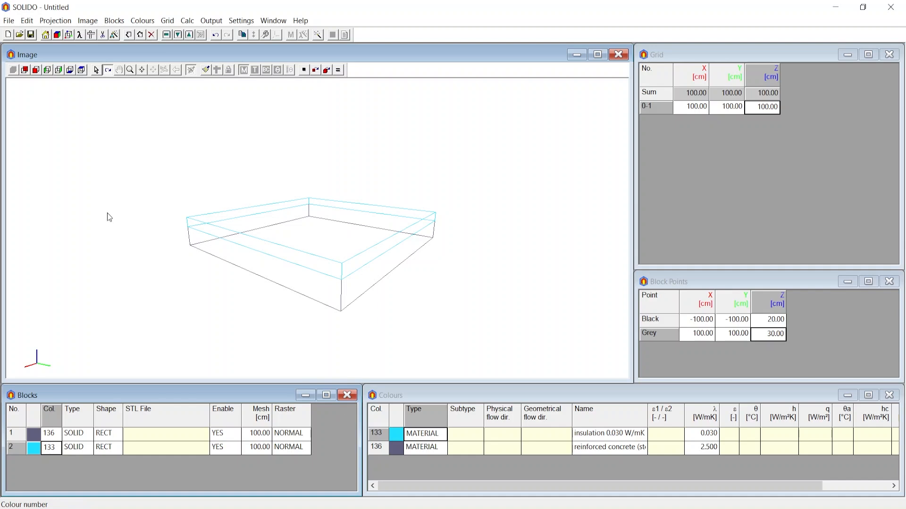
left_click(139, 35)
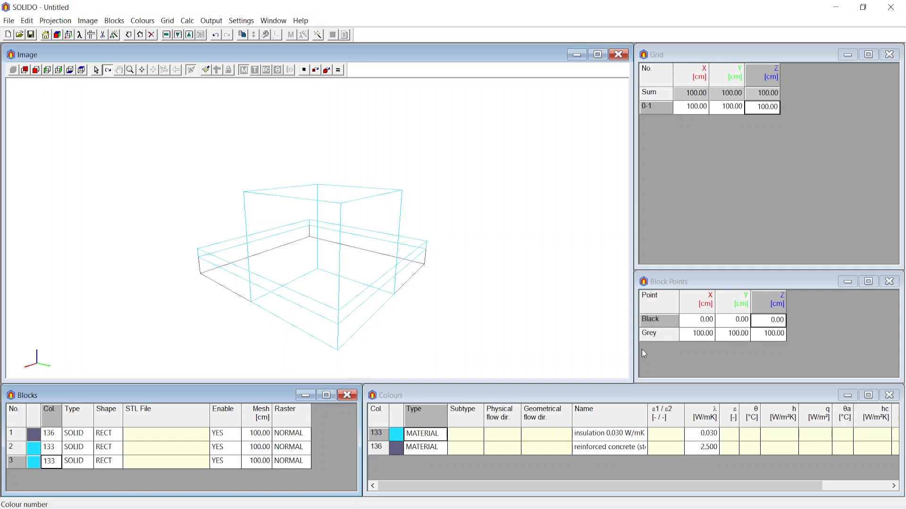
left_click(700, 323)
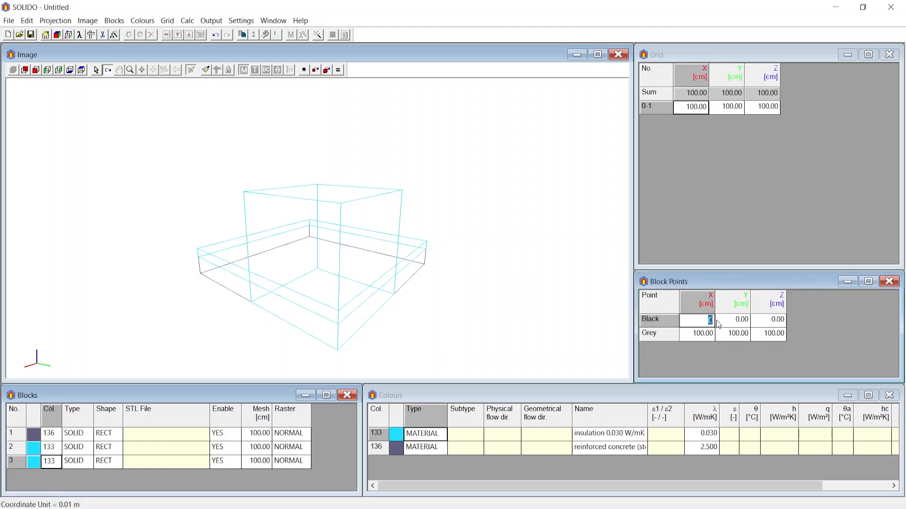
type("-45")
left_click(732, 320)
type("-45")
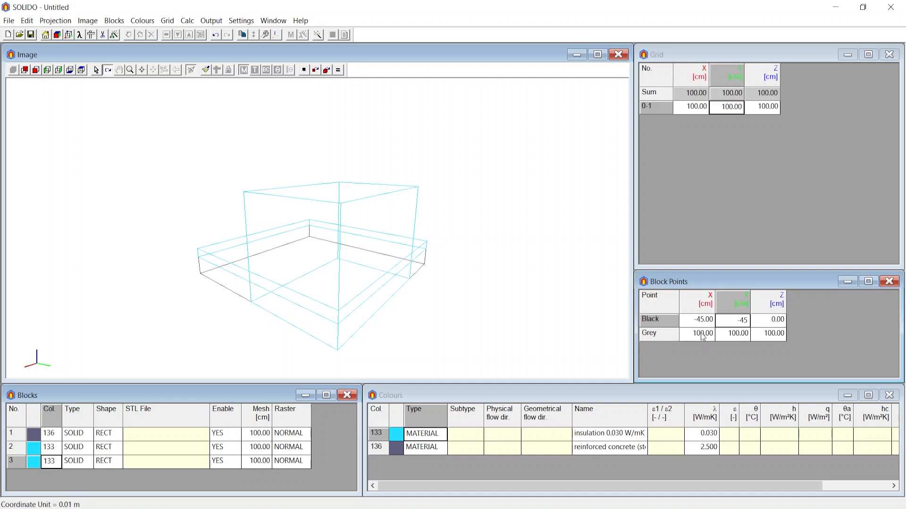
Set the third block's grey point to X 45 cm, Y 45 cm and Z -10 cm
left_click(702, 334)
type("45")
left_click(736, 335)
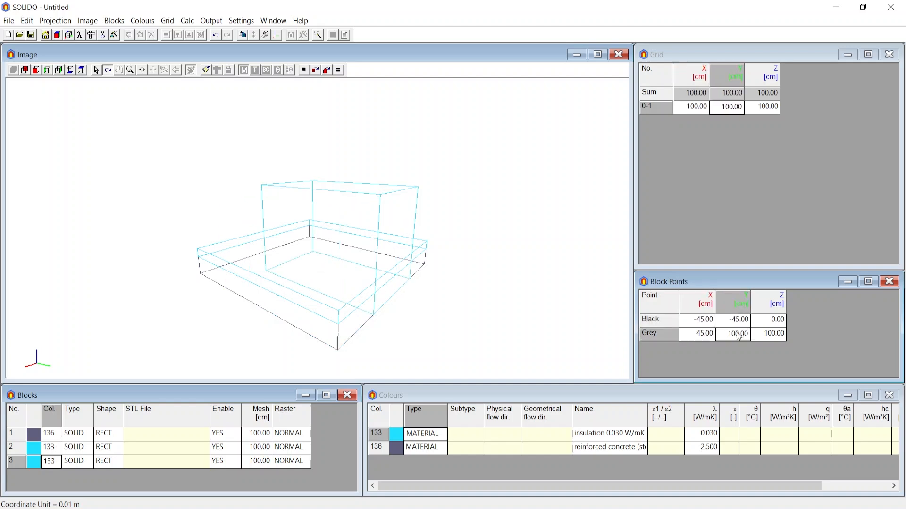
type("45")
left_click(759, 335)
type("-10")
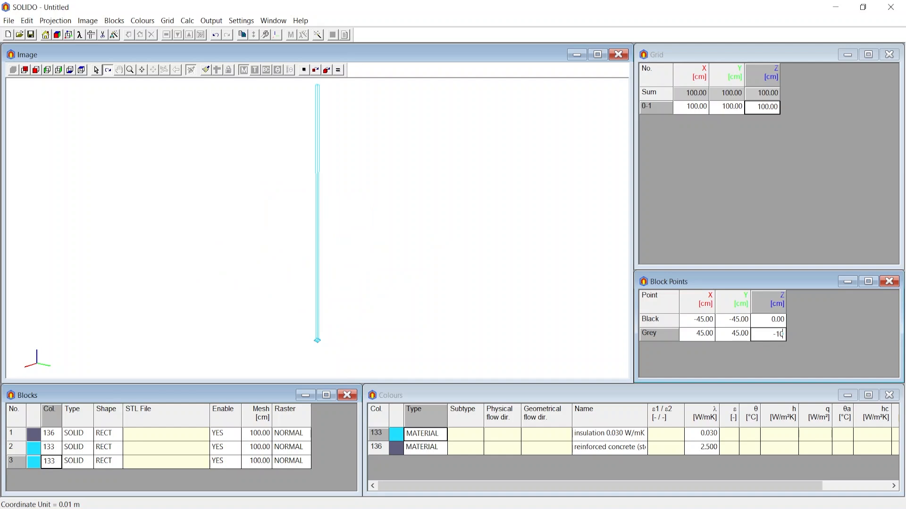
key("Return")
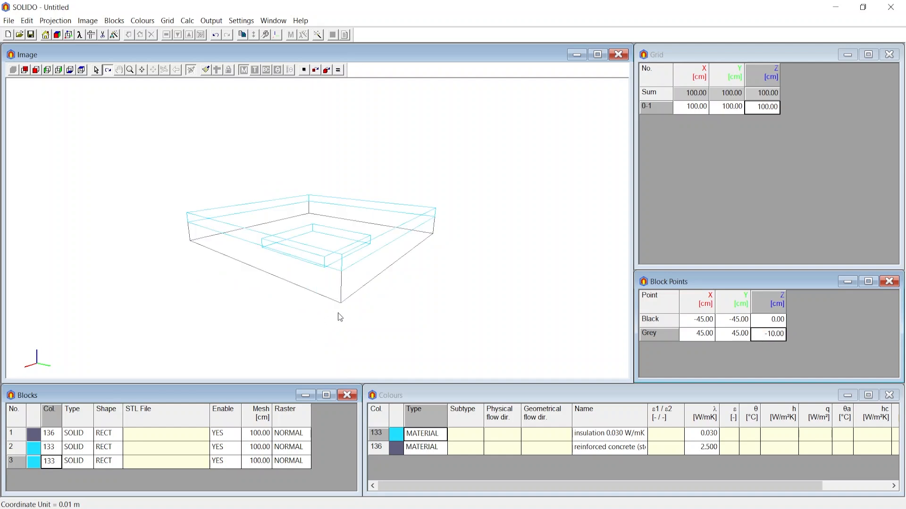
left_click_drag(340, 317, 325, 284)
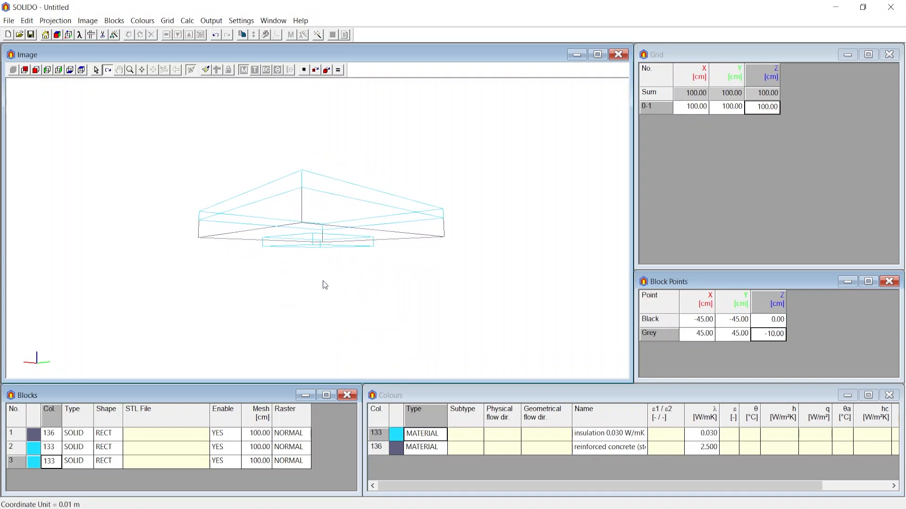
scroll(323, 256, "up", 3)
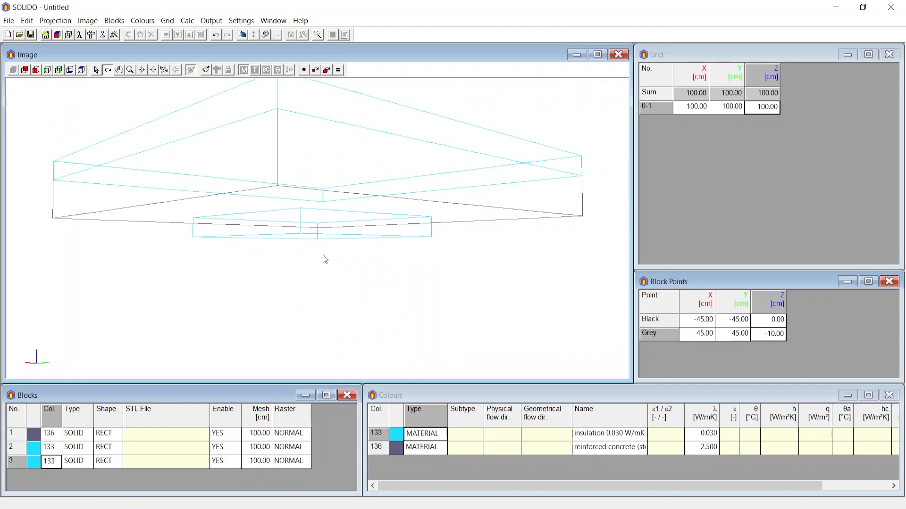
scroll(324, 259, "down", 1)
left_click_drag(322, 263, 328, 313)
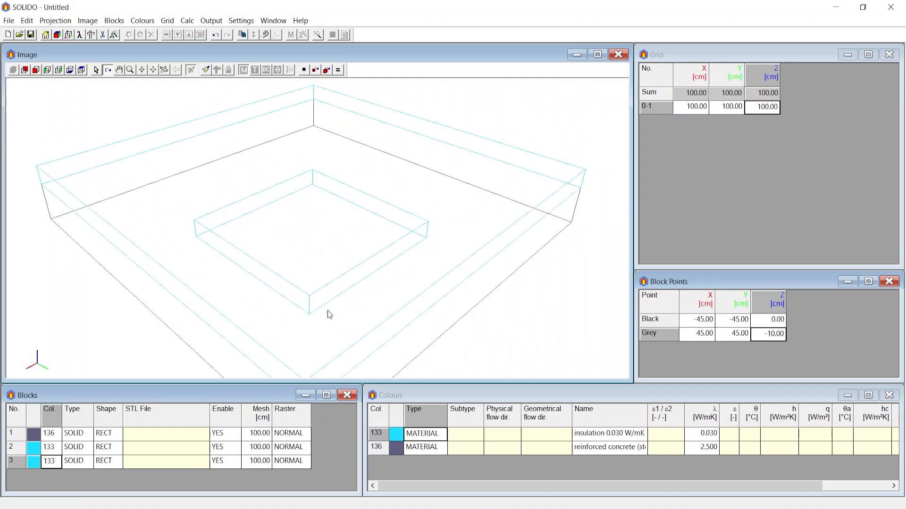
Copy the third block and place the copy after it in the block list
scroll(318, 260, "down", 3)
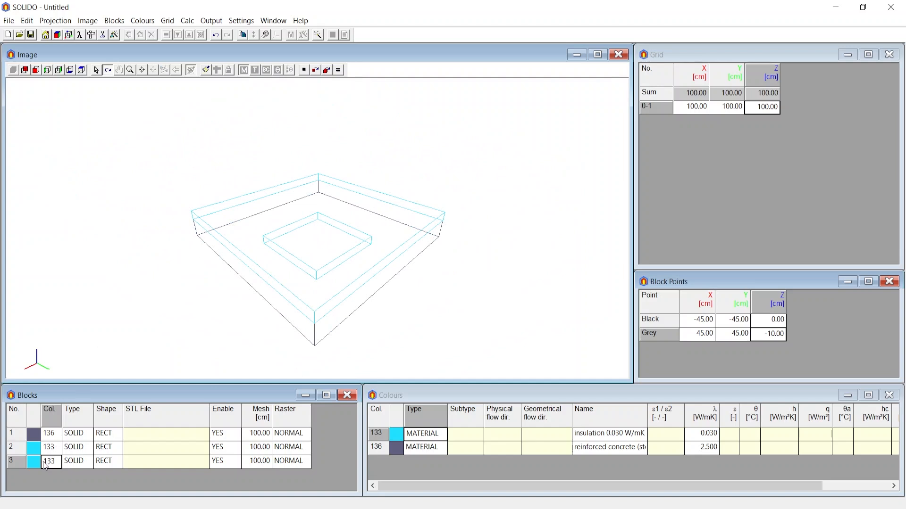
left_click(48, 465)
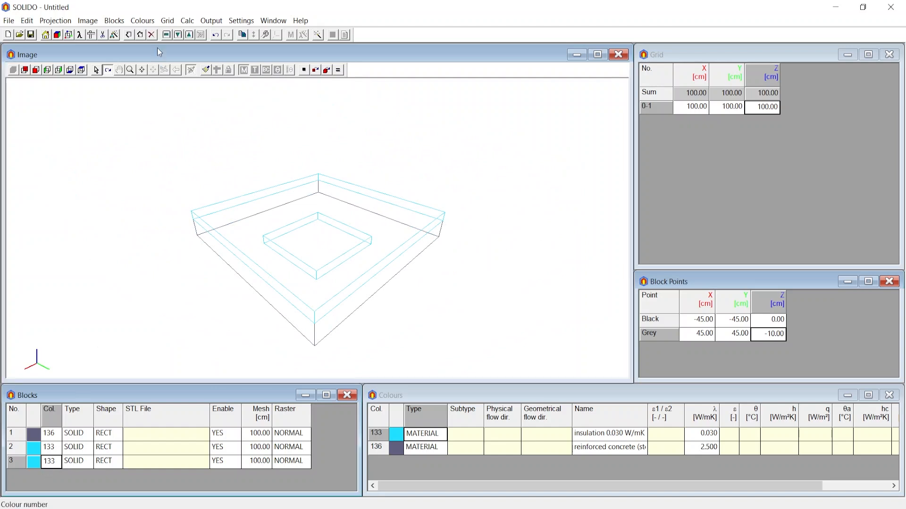
left_click(114, 20)
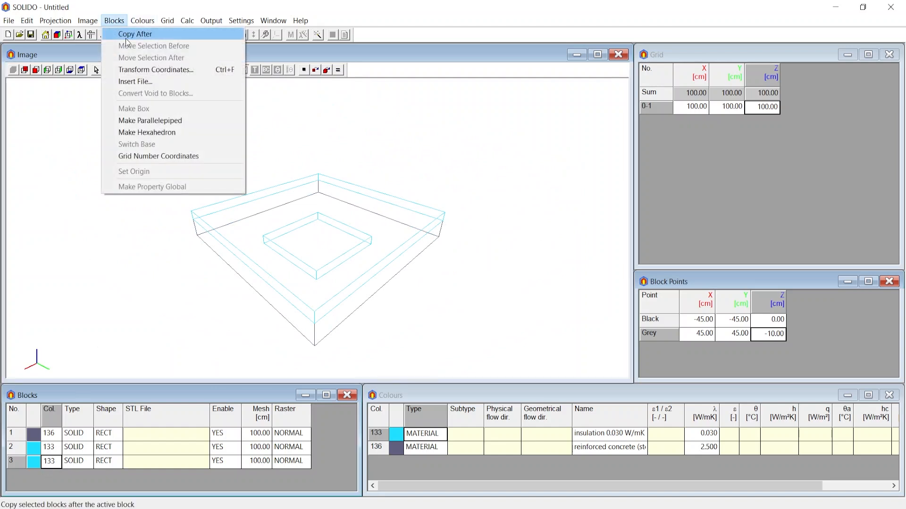
left_click(126, 34)
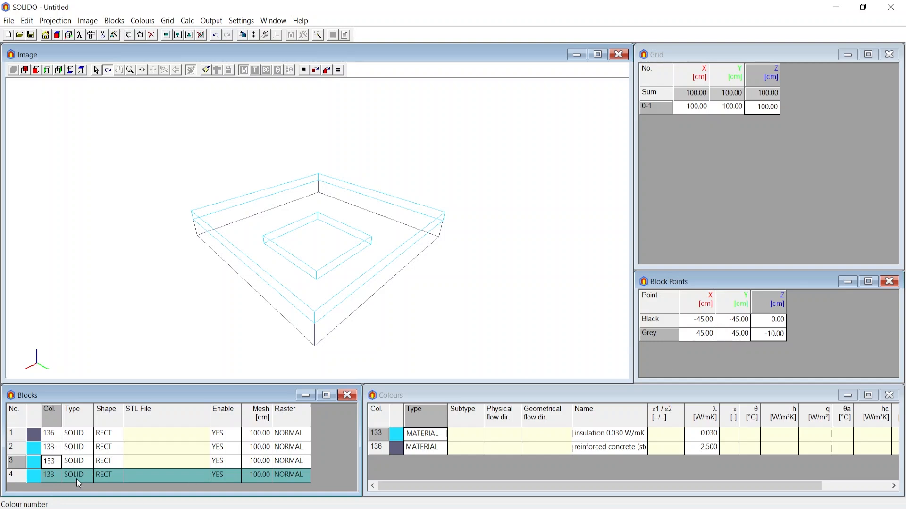
Set the colour number of the third and fourth blocks to 136, reinforced concrete
left_click(52, 462)
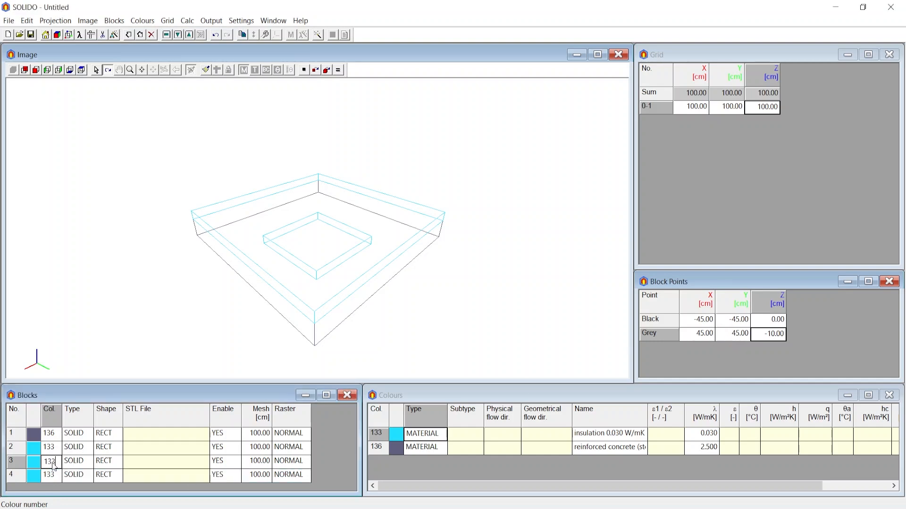
left_click_drag(58, 464, 34, 465)
type("136")
left_click(51, 477)
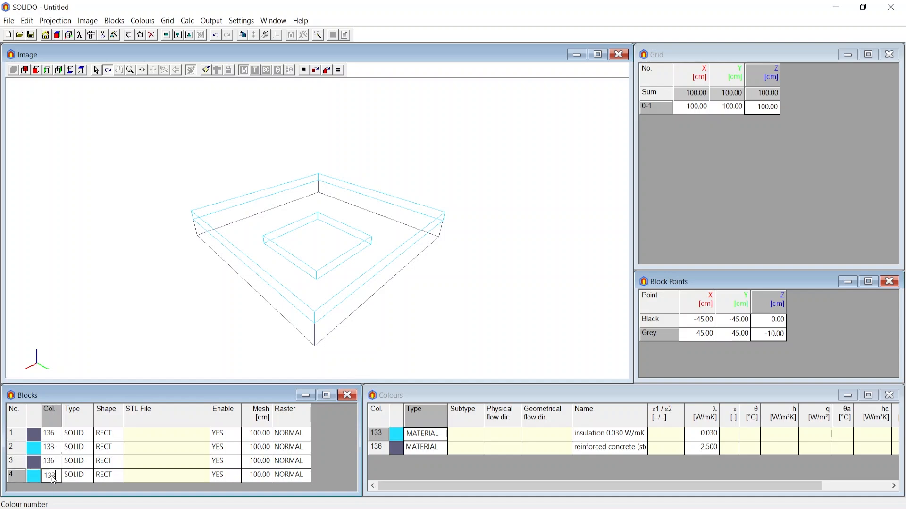
key("BackSpace")
type("6")
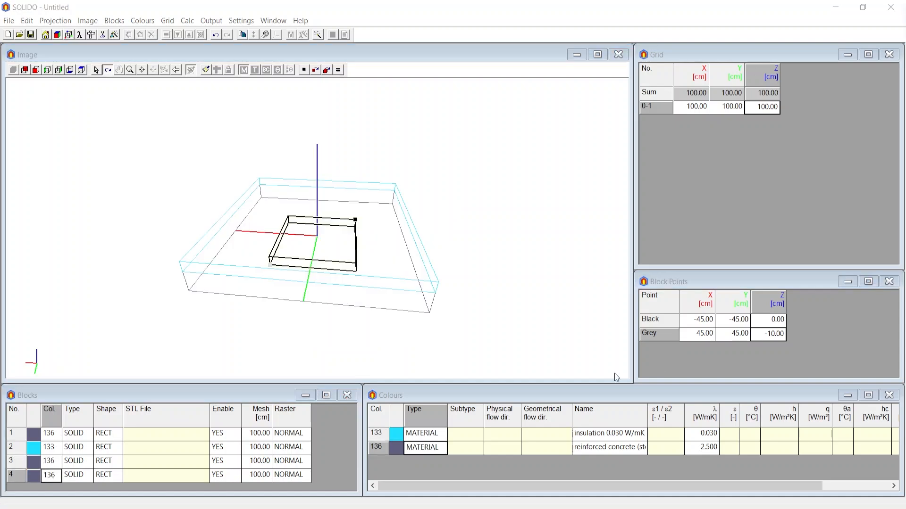
In the XZ view, move the fourth block straight down 10 cm so its top meets the third block's underside
left_click_drag(282, 244, 235, 241)
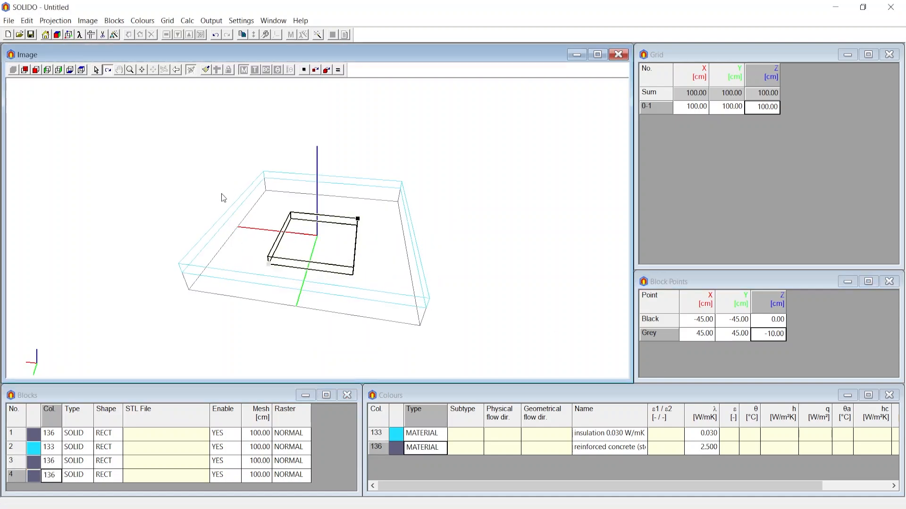
left_click(59, 70)
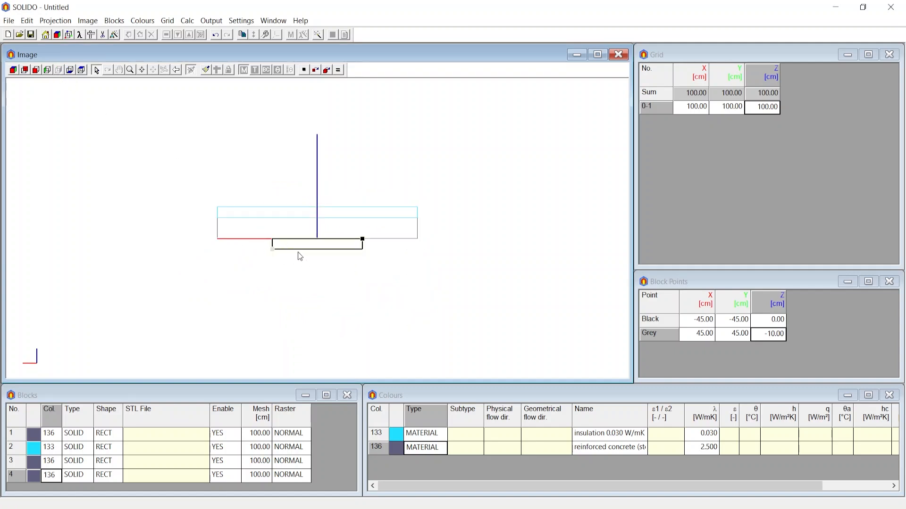
left_click(49, 474)
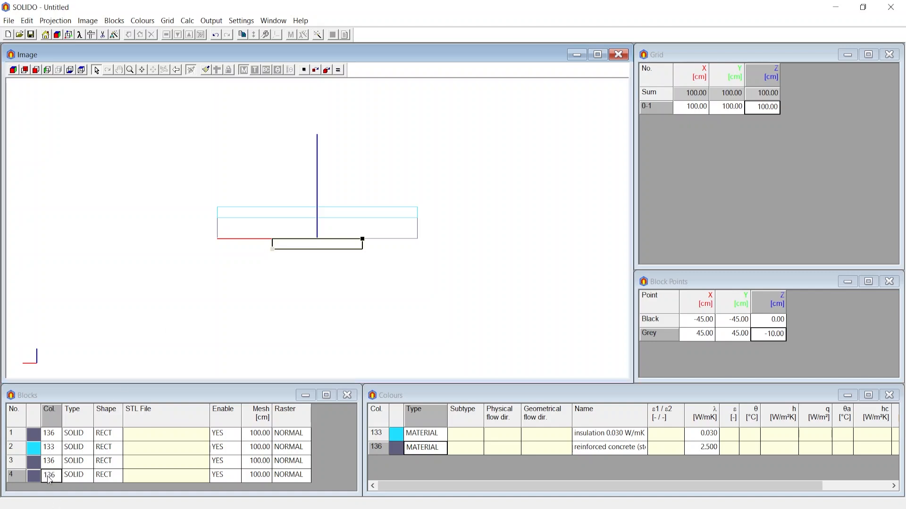
left_click(327, 79)
scroll(263, 278, "up", 2)
scroll(263, 278, "up", 2)
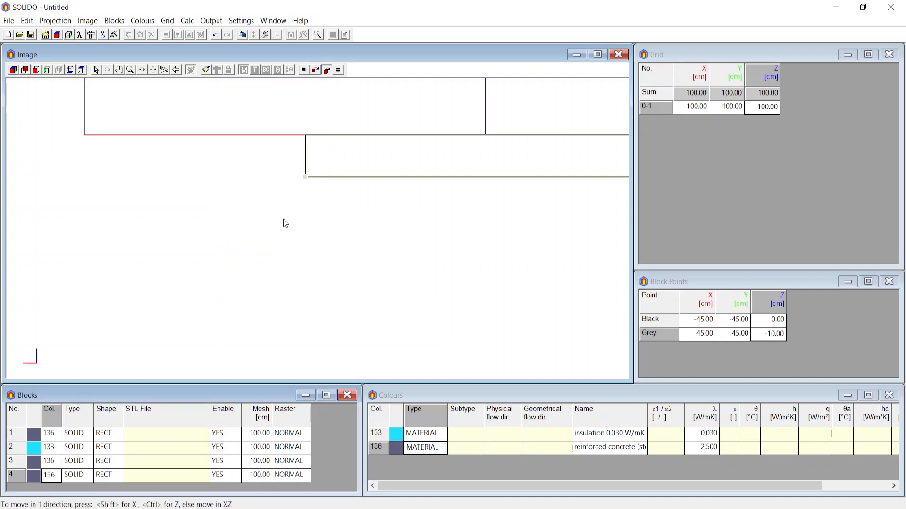
scroll(283, 219, "down", 2)
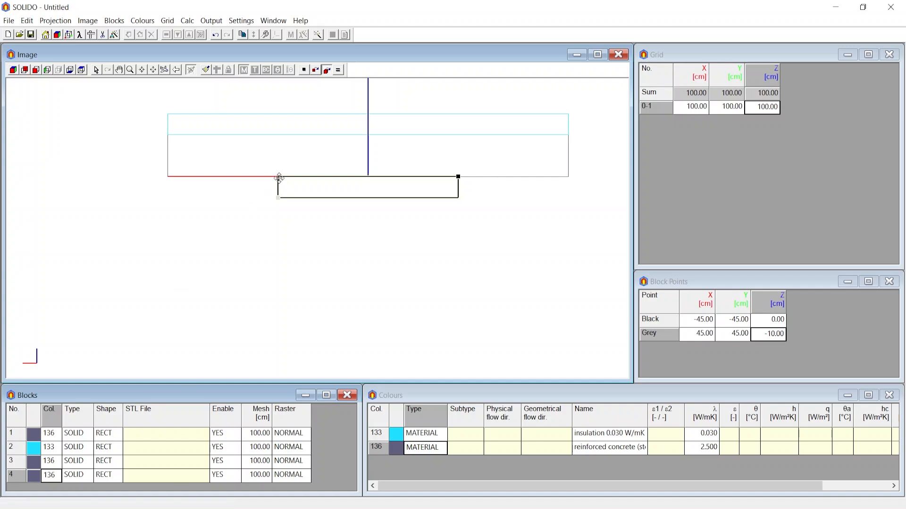
left_click_drag(277, 177, 277, 198)
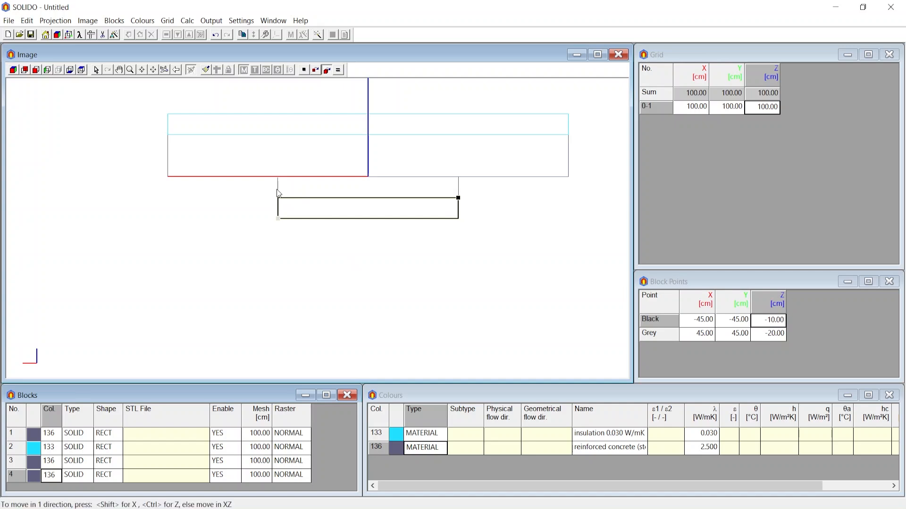
Set the fourth block's grey point to Z -40 cm
left_click(769, 335)
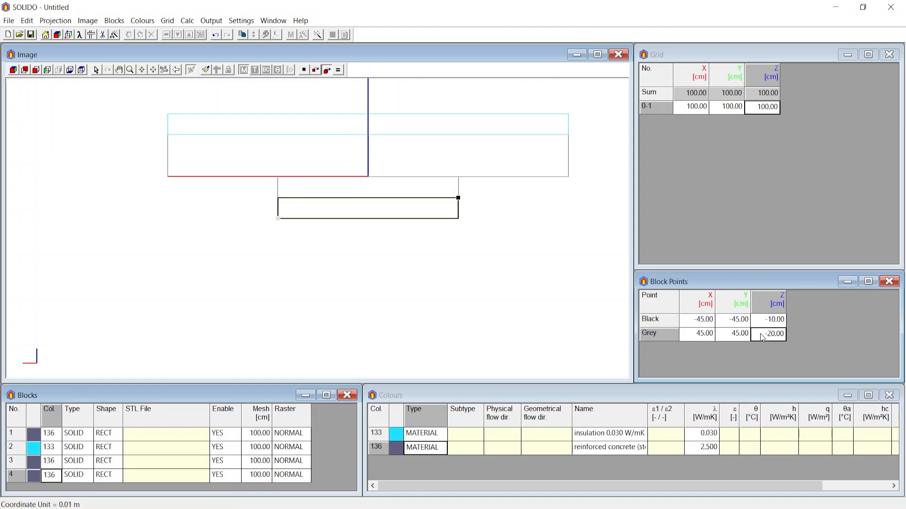
type("-40")
key("Return")
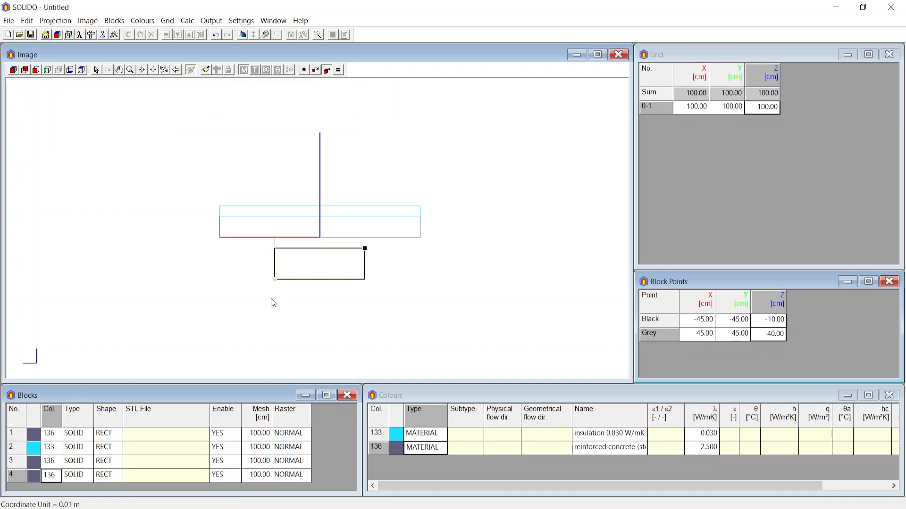
Insert a fifth block after the fourth and set its black point to X -15 cm and Y -15 cm
left_click(82, 474)
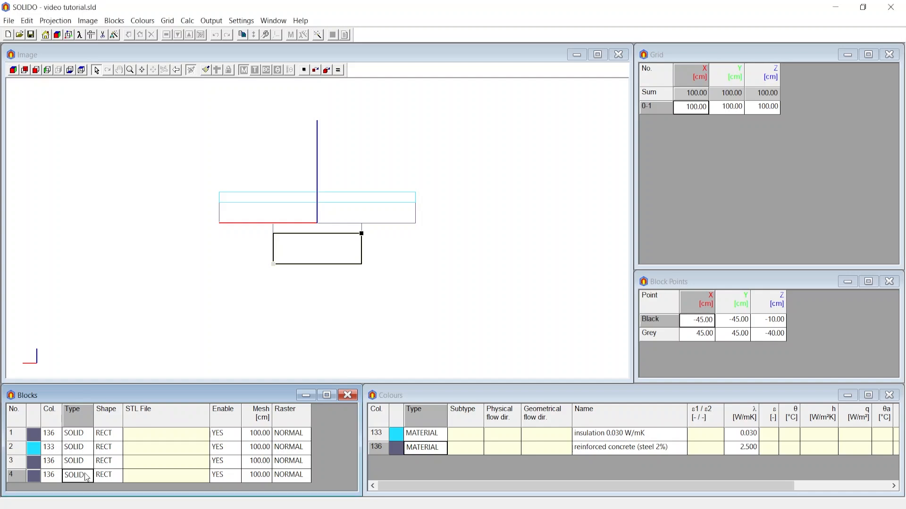
left_click(140, 35)
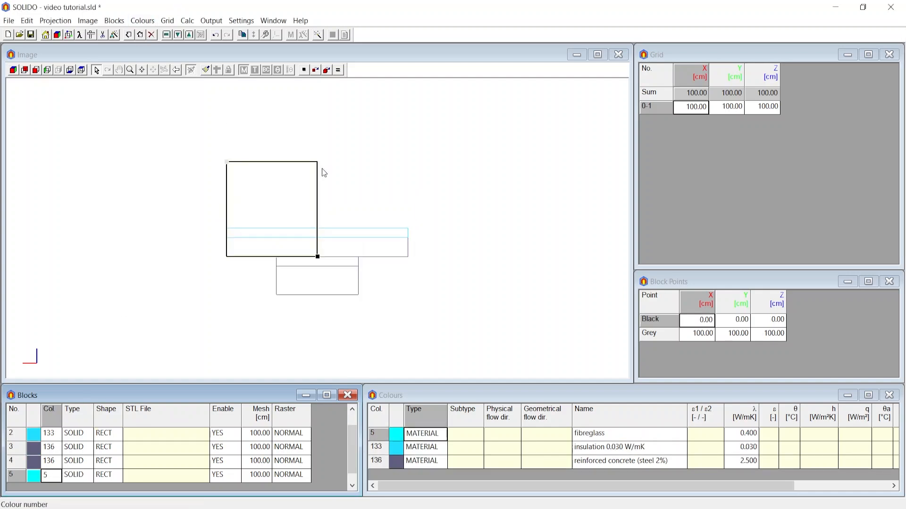
left_click(13, 70)
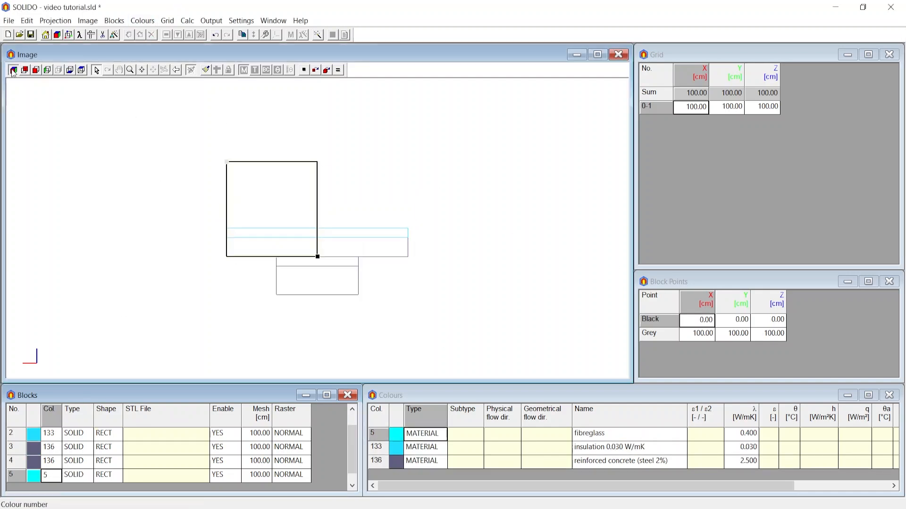
left_click(702, 320)
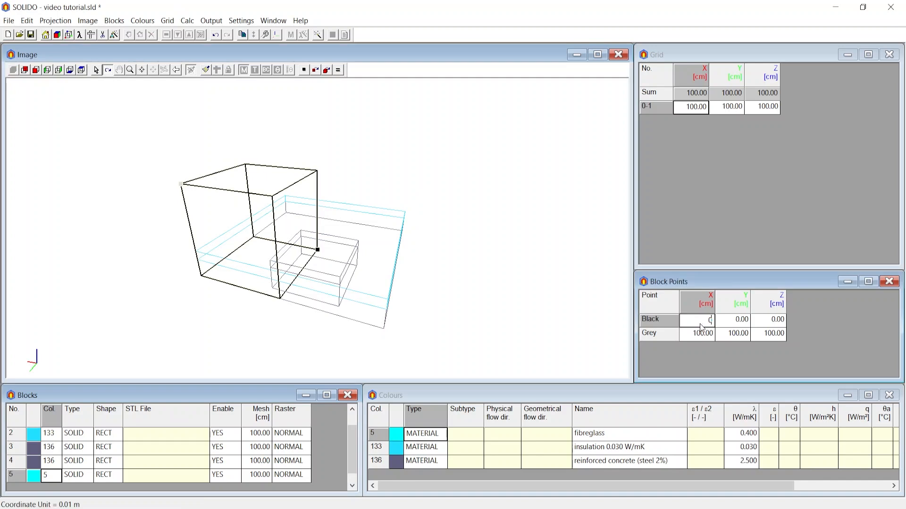
left_click(703, 321)
key("BackSpace")
left_click(726, 324)
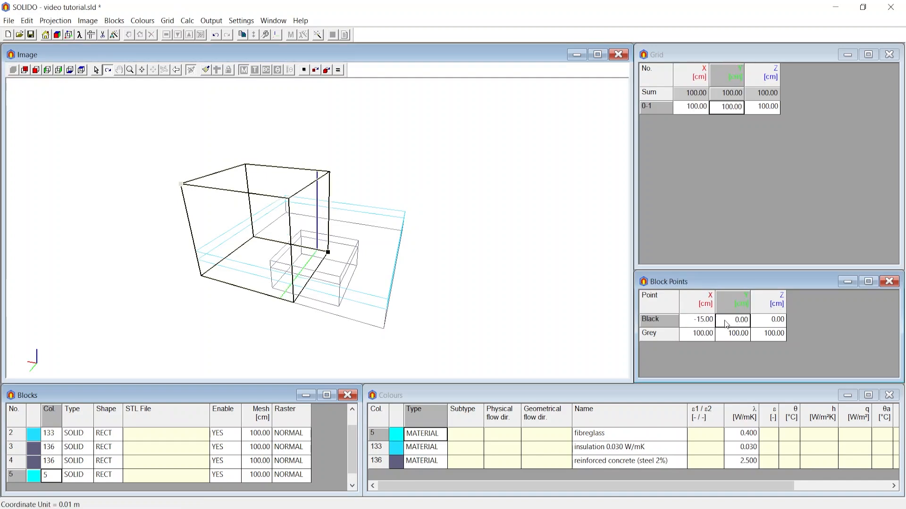
left_click(726, 324)
key("BackSpace")
type("-15")
key("Return")
Set the fifth block's grey point to X 15 cm and Y 15 cm
left_click(694, 341)
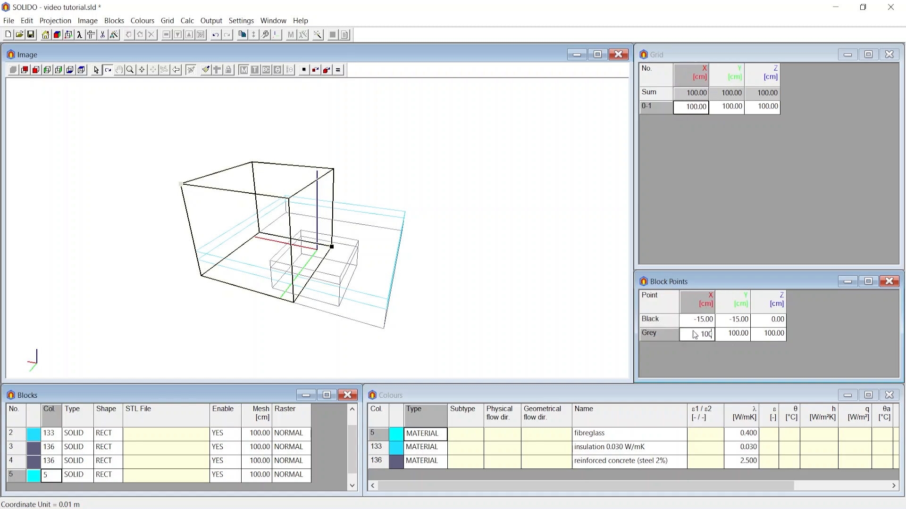
left_click(702, 336)
key("BackSpace")
type("15")
key("Tab")
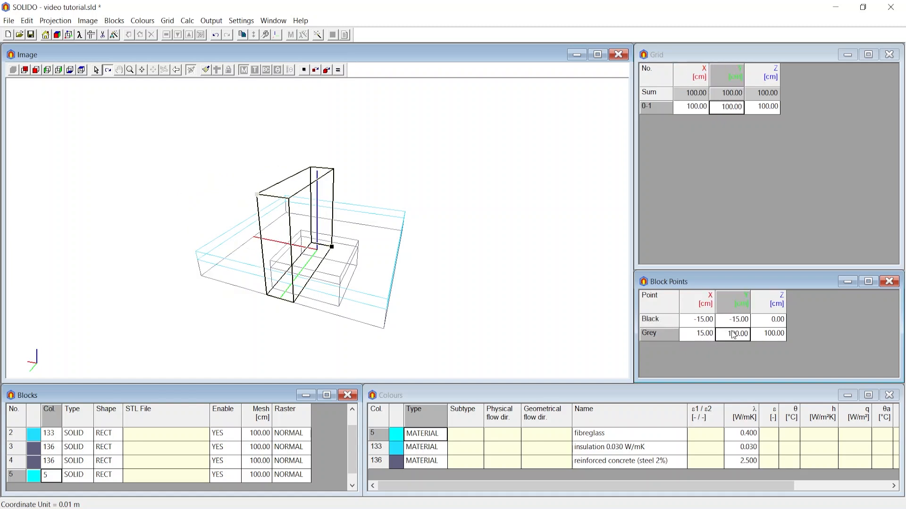
type("15")
key("Tab")
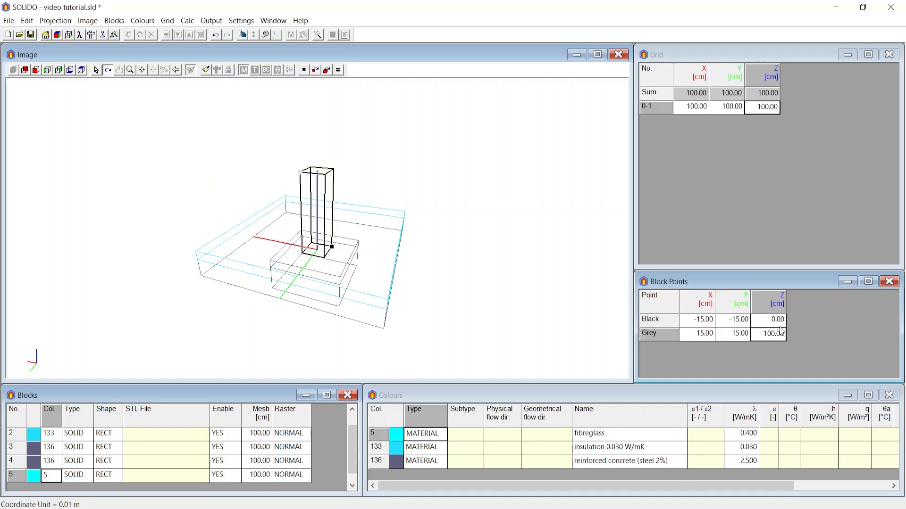
Set the Z coordinate of the fifth block's black point to -100 cm
left_click(778, 321)
key("BackSpace")
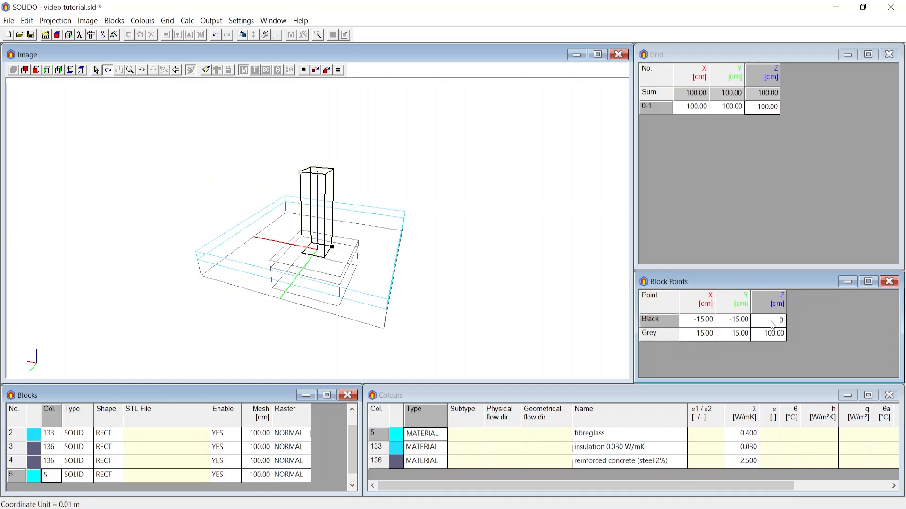
type("-100")
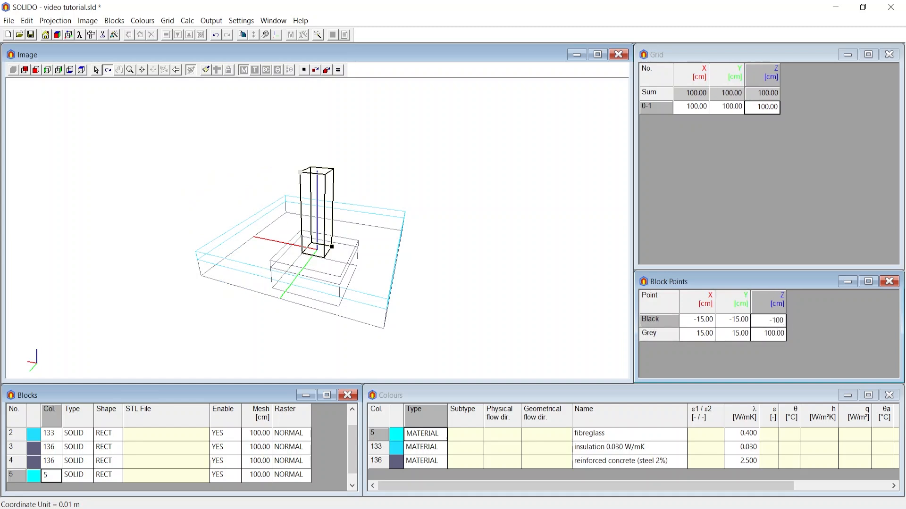
key("Return")
Assign colour number 136, reinforced concrete, to the fifth block that forms the column
left_click_drag(275, 266, 287, 282)
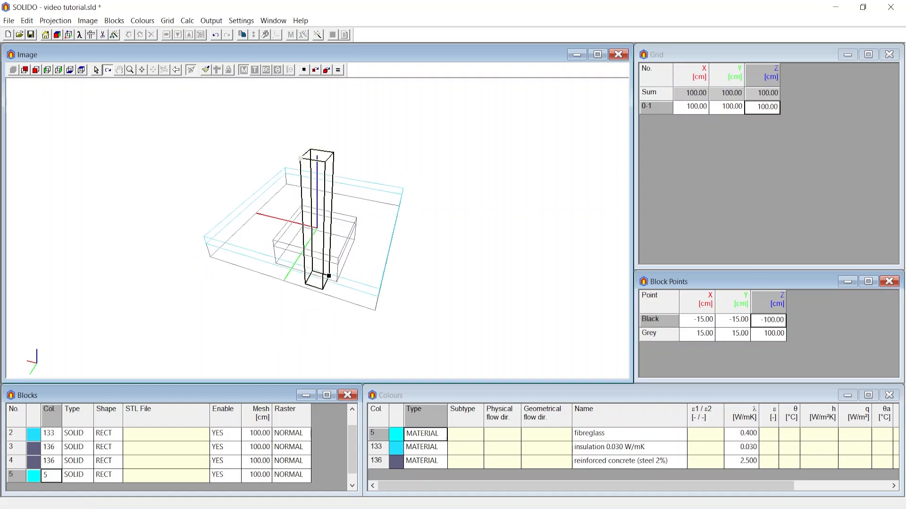
left_click(53, 478)
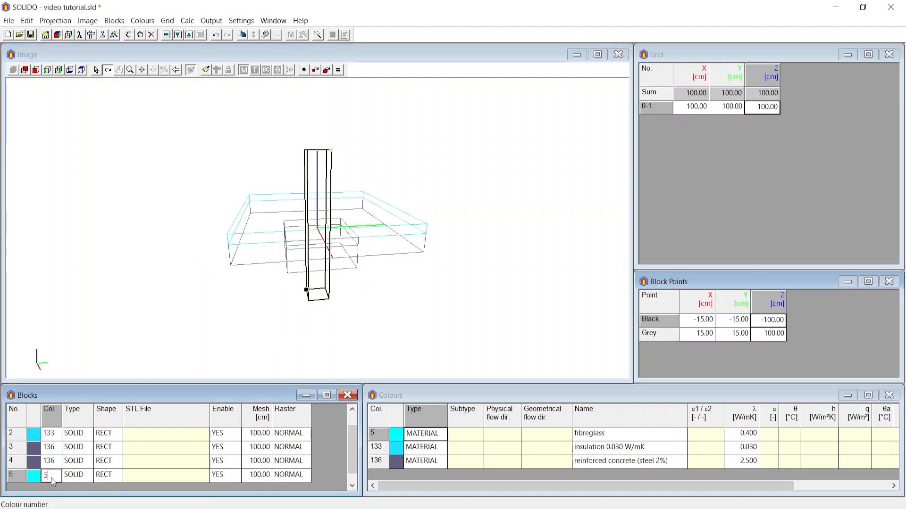
left_click_drag(51, 478, 31, 477)
type("136")
key("Return")
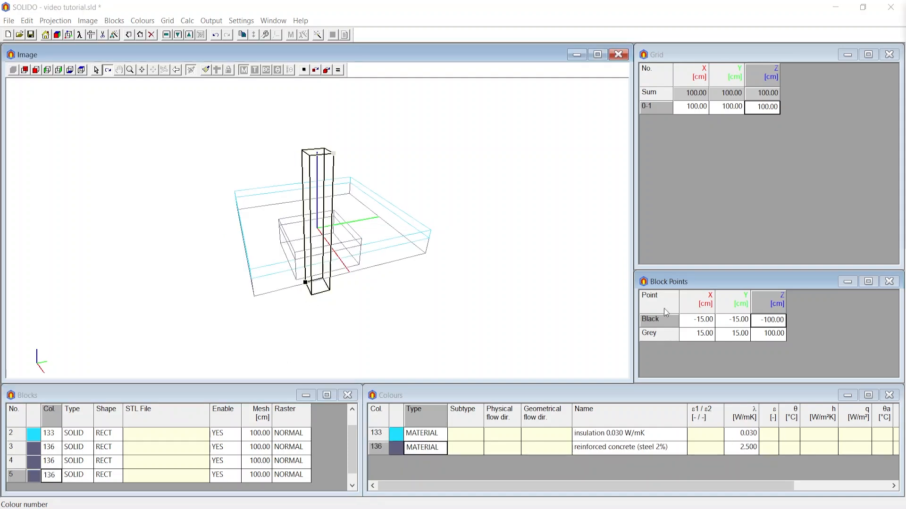
Convert the fourth block, below the slab, into a hexahedron defined by eight points
left_click_drag(234, 268, 282, 251)
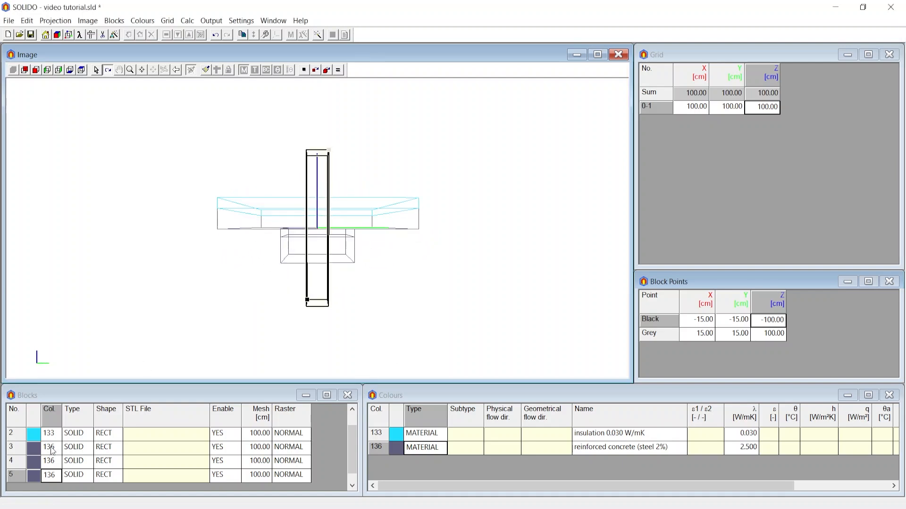
left_click(47, 464)
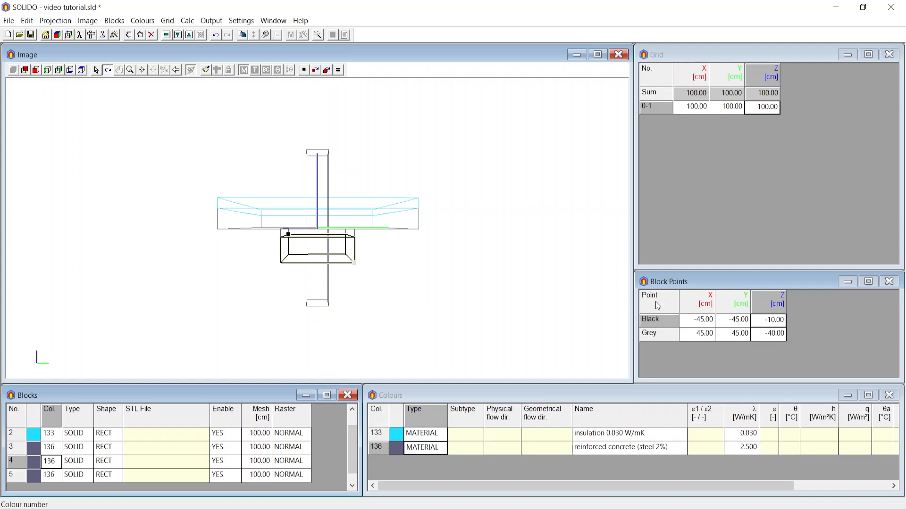
mouse_move(296, 261)
left_mouse_down()
mouse_move(318, 268)
mouse_move(282, 257)
left_mouse_up()
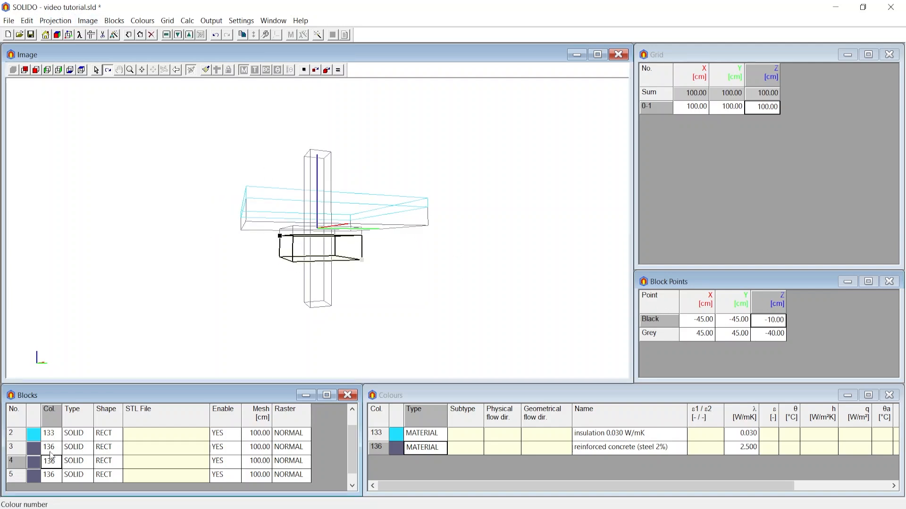
left_click(114, 21)
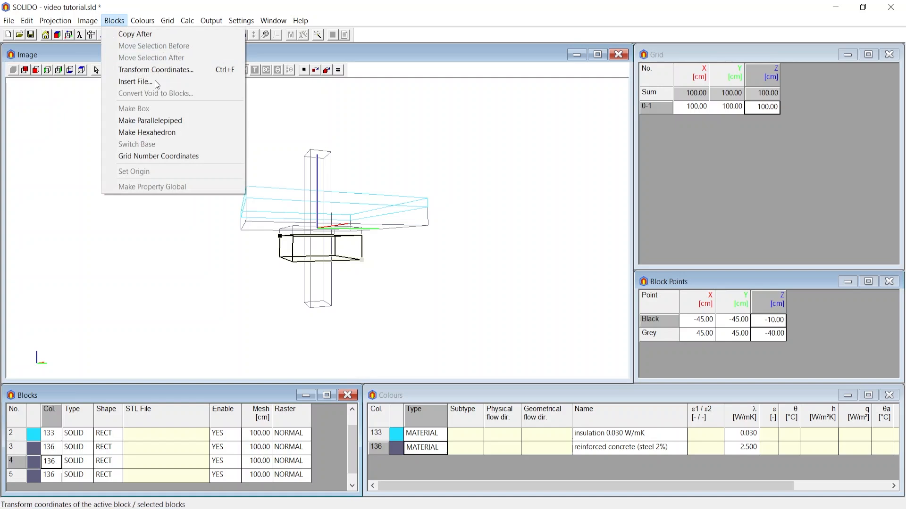
left_click(151, 132)
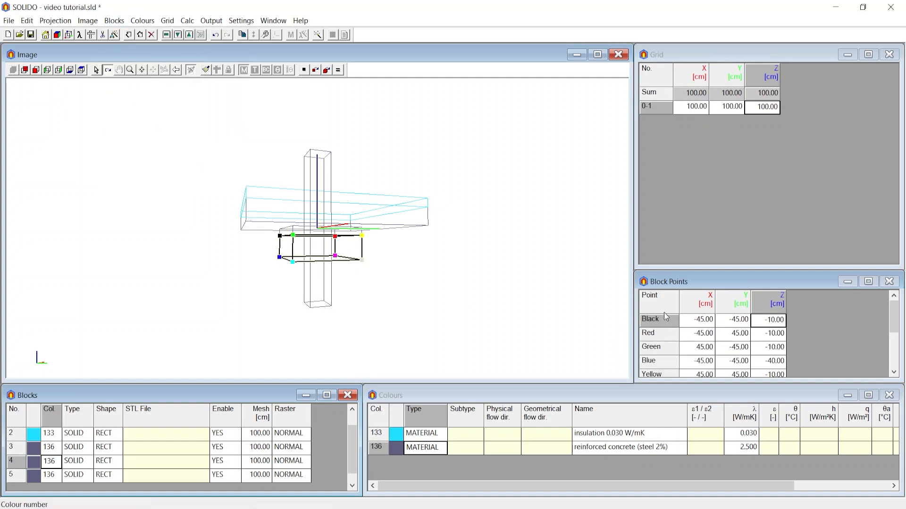
In the Ymax view, move the fourth block's grey and cyan points to X 15 cm, in line with the column's edge
scroll(665, 347, "down", 5)
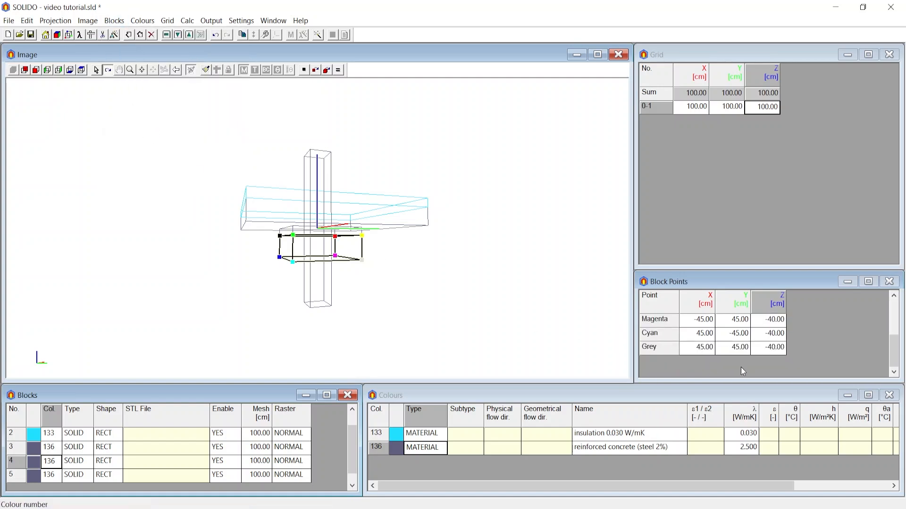
scroll(789, 347, "up", 5)
left_click(703, 348)
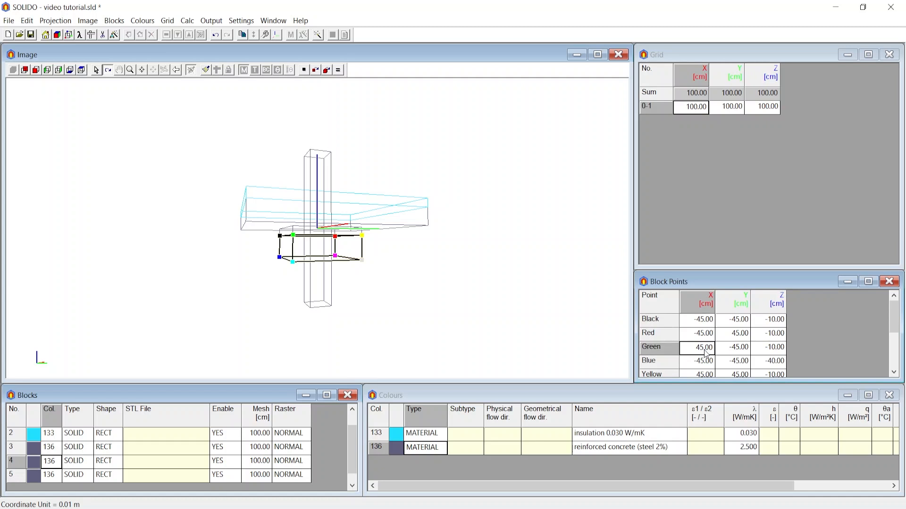
left_click(69, 71)
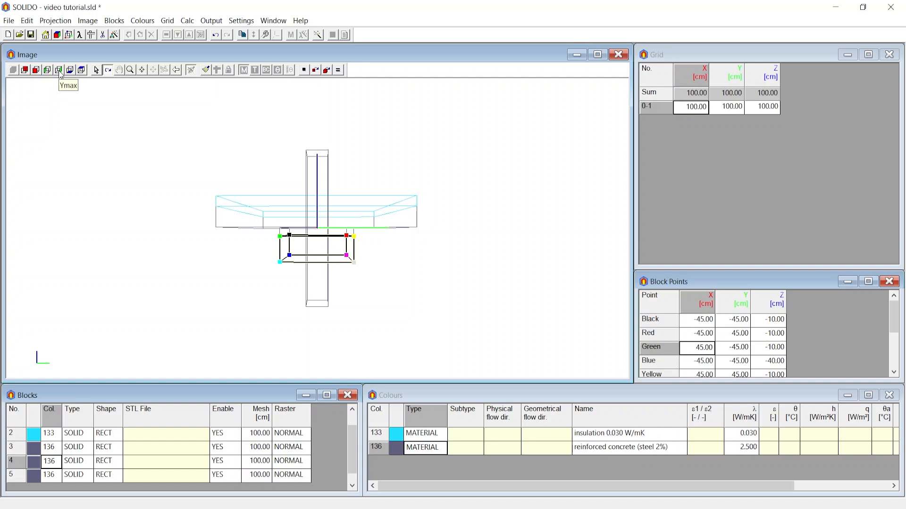
left_click(59, 70)
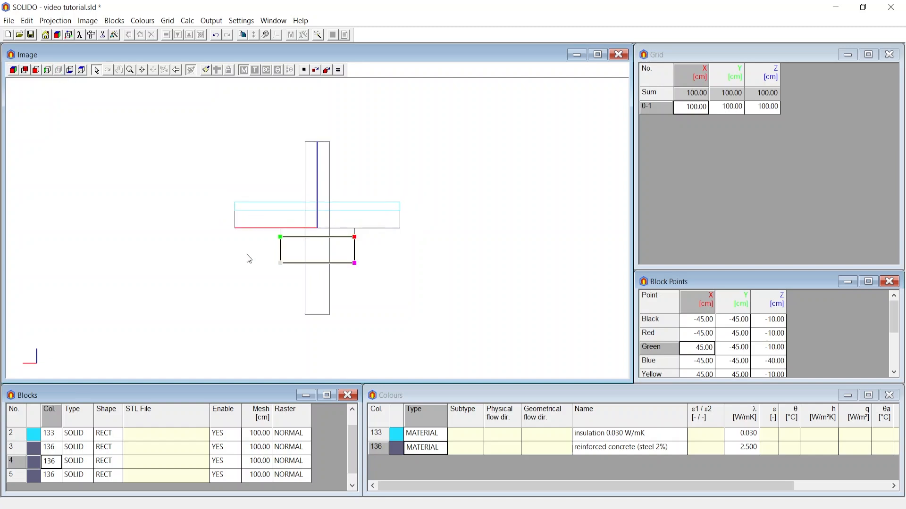
scroll(297, 295, "up", 2)
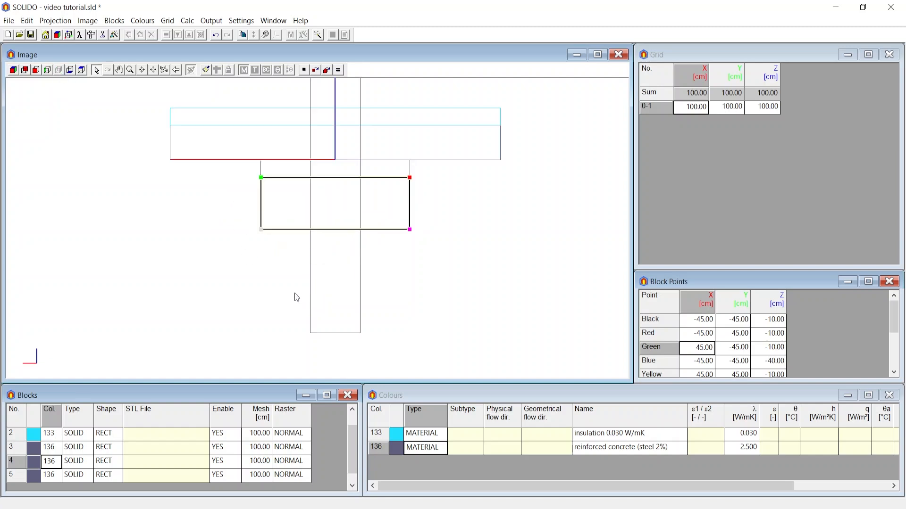
left_click(317, 71)
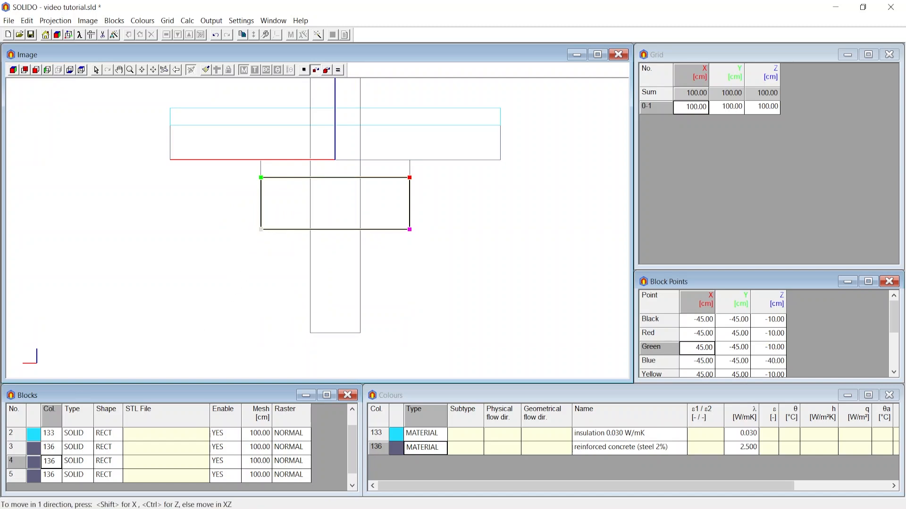
left_click_drag(262, 230, 311, 230)
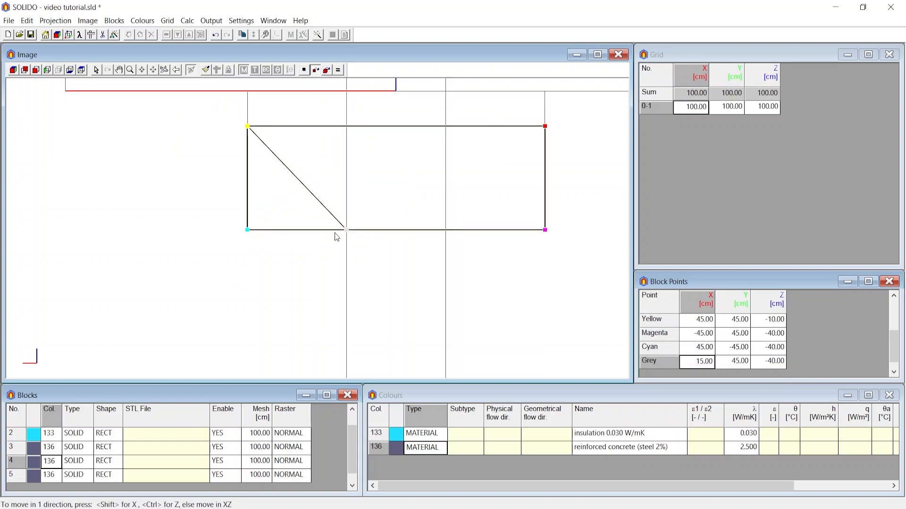
scroll(346, 231, "up", 2)
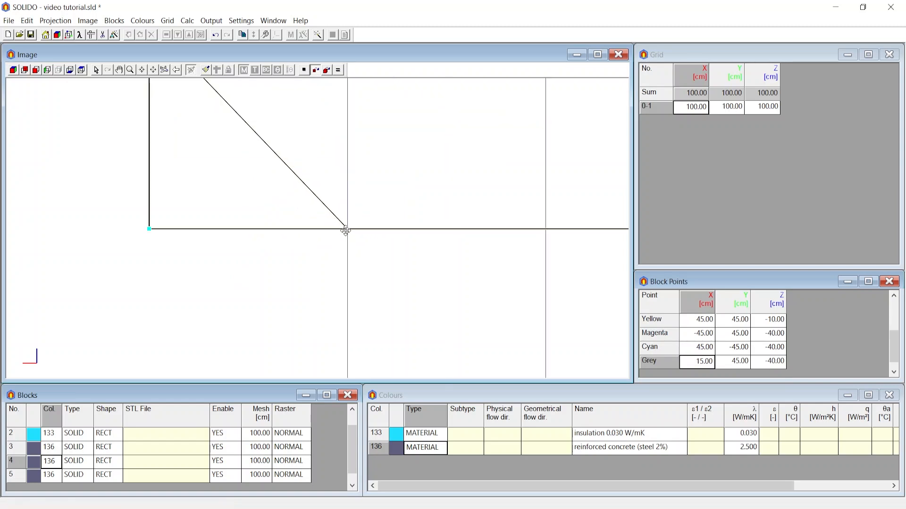
scroll(353, 234, "down", 2)
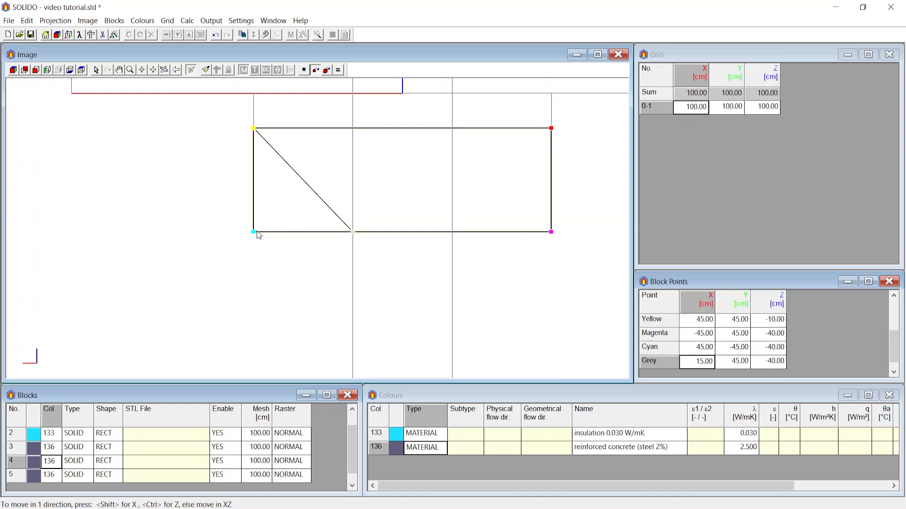
left_click_drag(252, 233, 352, 233)
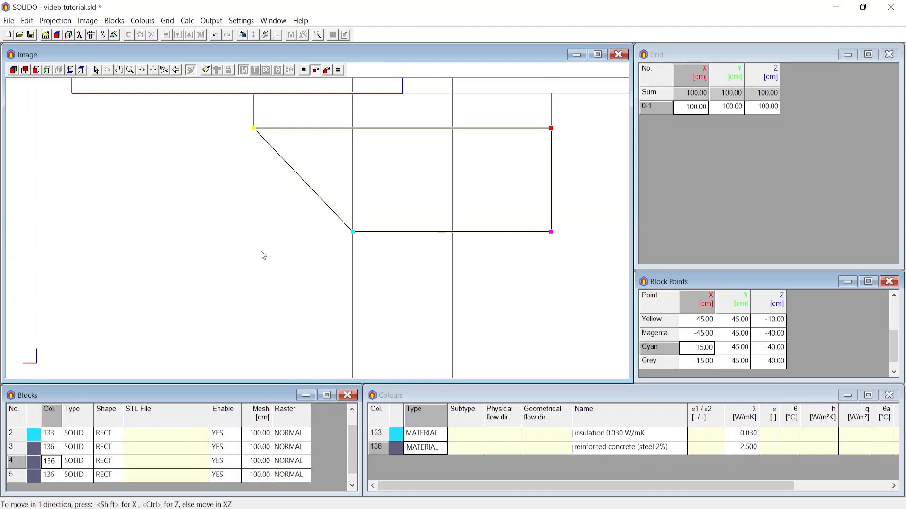
Move the fourth block's magenta and blue points to X -15 cm, onto the column's opposite edge
scroll(261, 251, "down", 2)
scroll(405, 243, "up", 2)
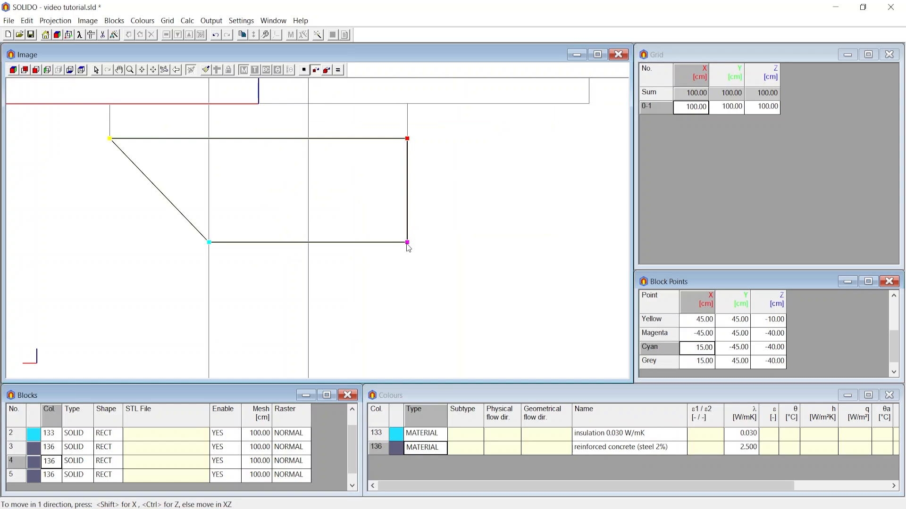
left_click_drag(407, 245, 309, 244)
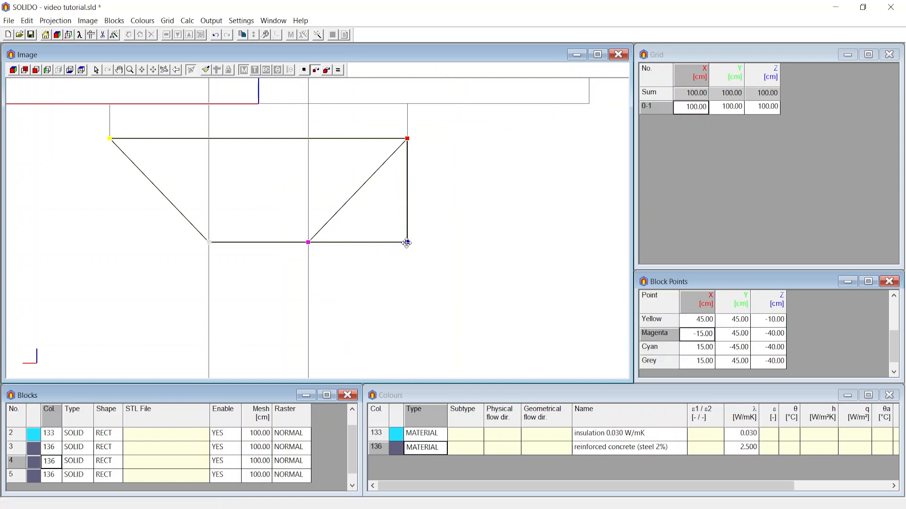
left_click_drag(407, 243, 309, 245)
scroll(404, 253, "down", 4)
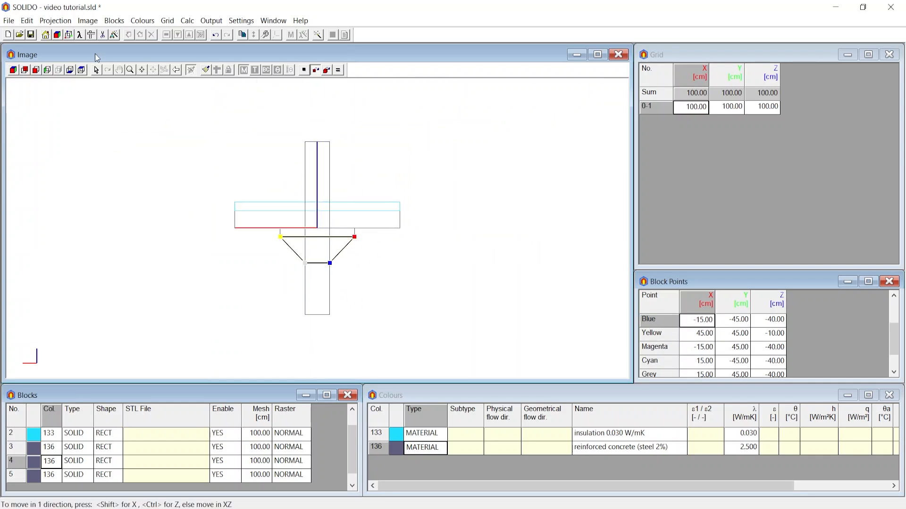
In the Xmax view, move the fourth block's cyan and blue points to Y -15 cm, onto the column's edge
left_click(37, 70)
scroll(242, 297, "up", 2)
left_click_drag(300, 235, 349, 236)
scroll(355, 223, "up", 3)
left_click_drag(159, 258, 353, 259)
Move the fourth block's grey and magenta points to Y 15 cm to complete the tapered column head
scroll(299, 262, "down", 3)
scroll(324, 263, "up", 2)
left_click_drag(450, 267, 349, 267)
scroll(352, 270, "up", 3)
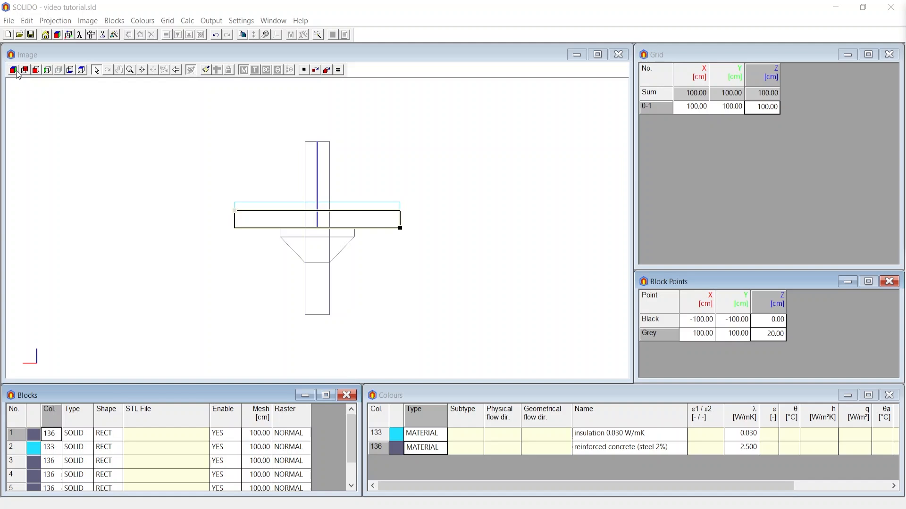
Return to the 3D view and insert two new blocks before the first block in the block list
left_click(16, 71)
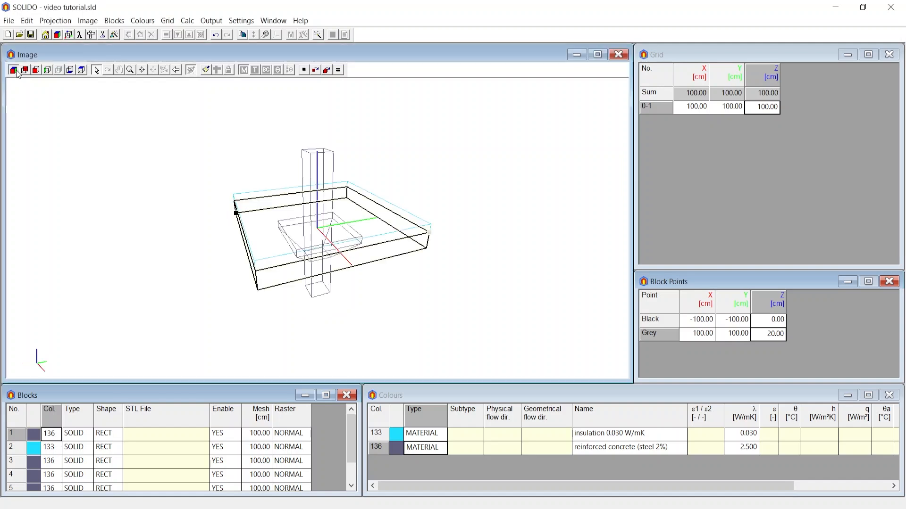
left_click_drag(325, 279, 332, 283)
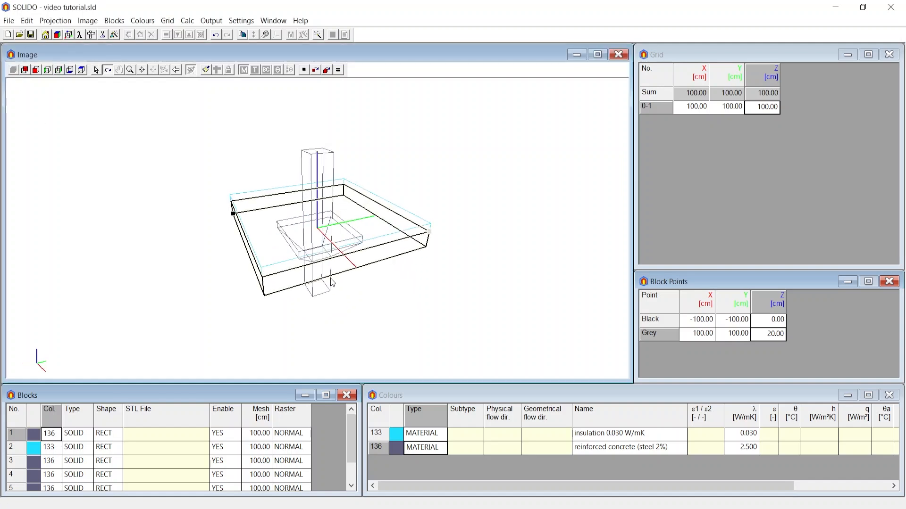
left_click(52, 440)
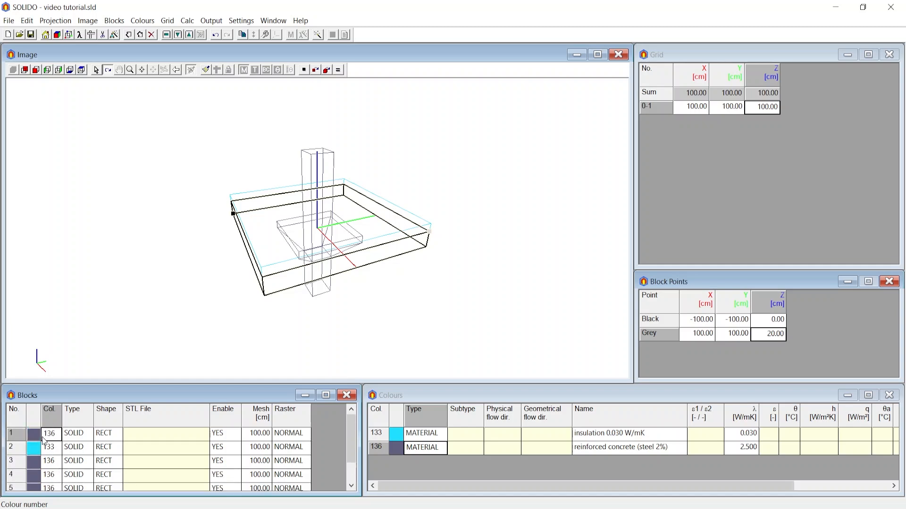
left_click(128, 36)
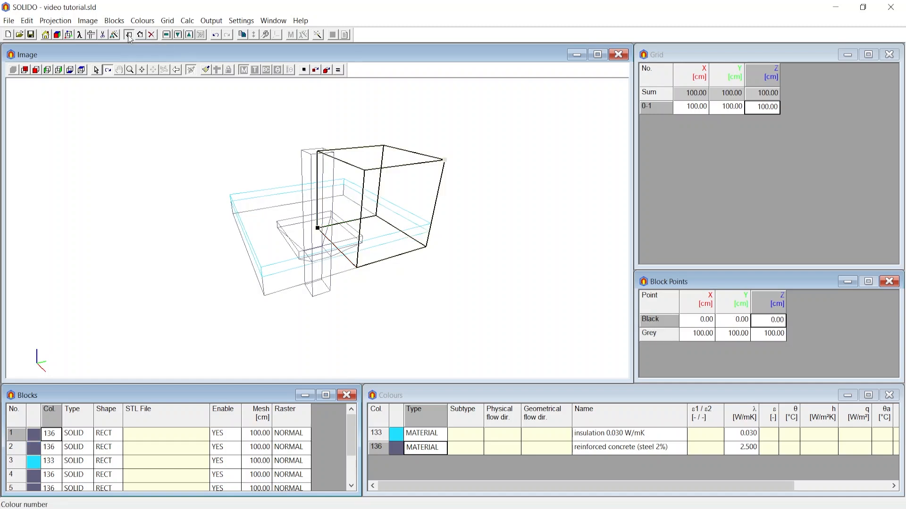
left_click(128, 36)
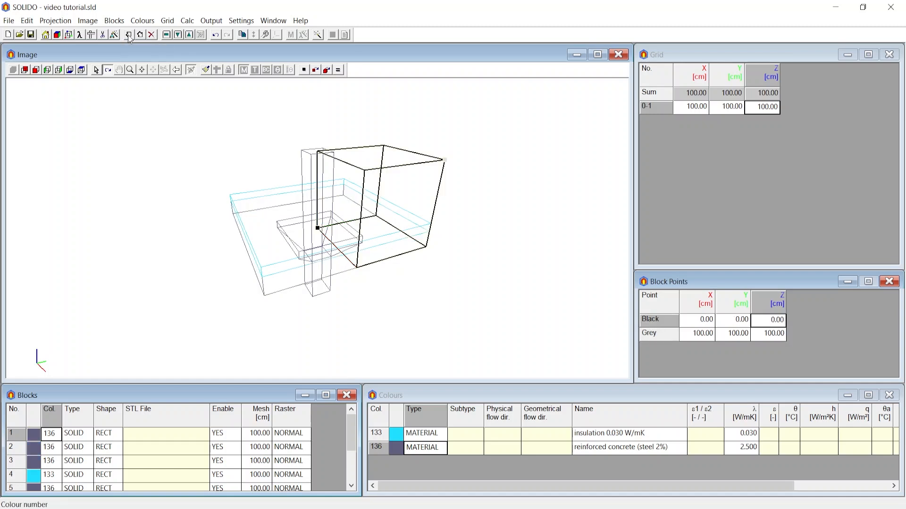
Assign colour number 174, the interior boundary condition with horizontal heat flow, to the first block
left_click(51, 448)
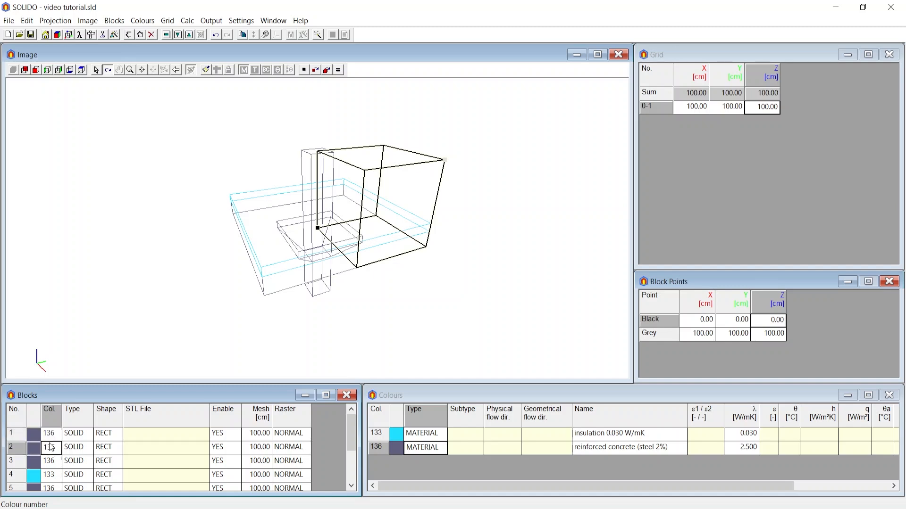
left_click(50, 438)
double_click(57, 439)
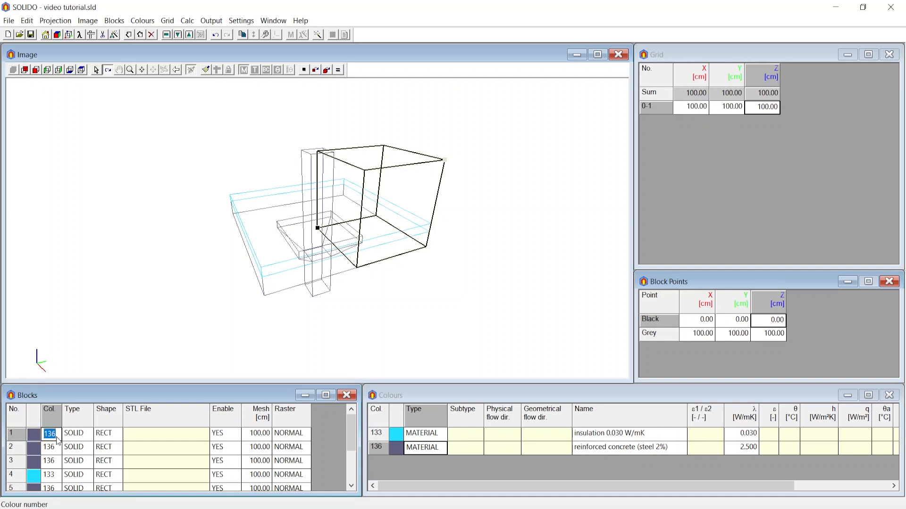
type("174")
key("Return")
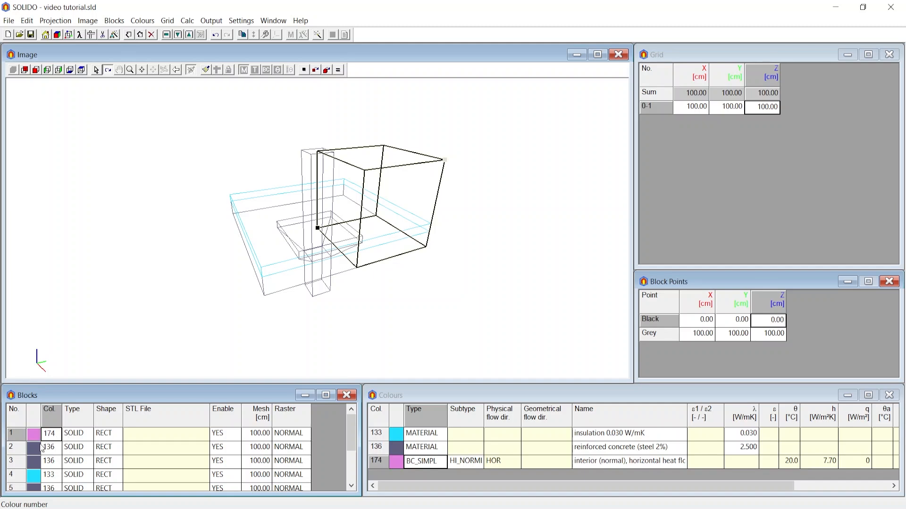
Assign colour number 170, the exterior boundary condition, to the second block
left_click(50, 447)
double_click(50, 447)
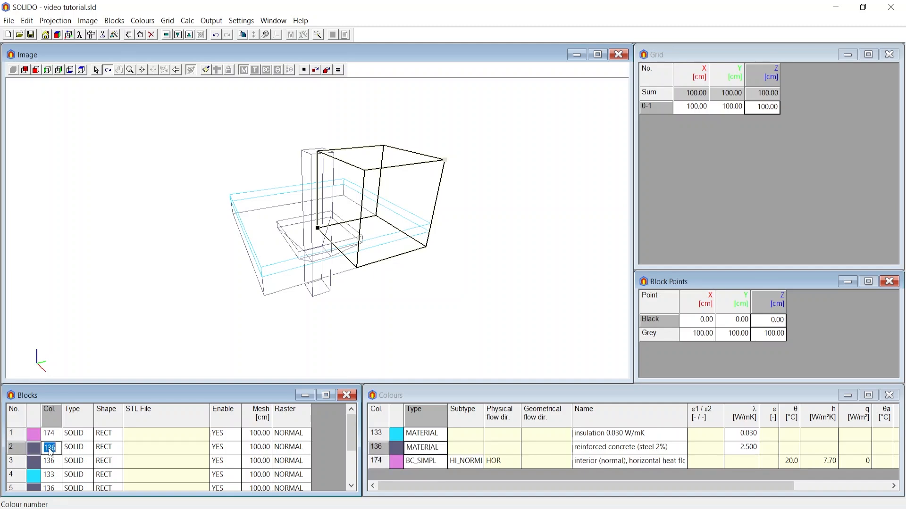
type("170")
key("Return")
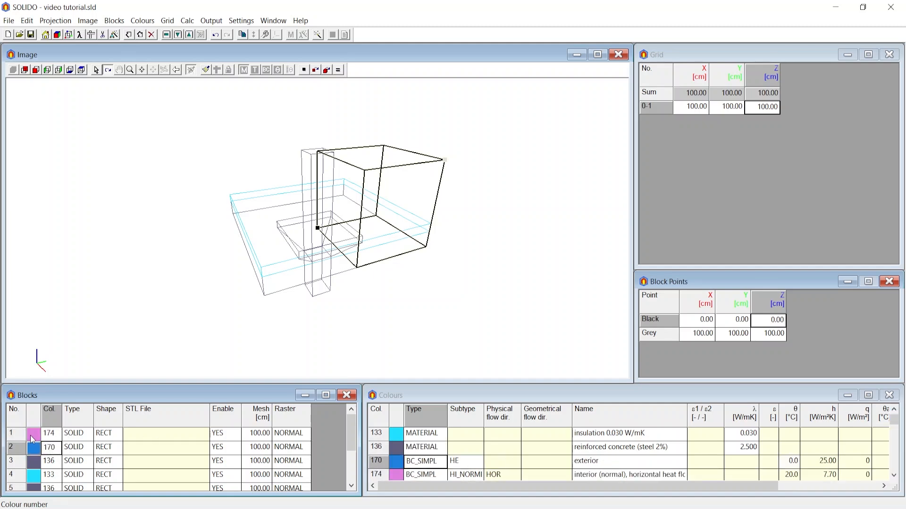
Set the first block's black point to X -100 cm, Y -100 cm and Z 30 cm, so it sits above the insulation
left_click(50, 435)
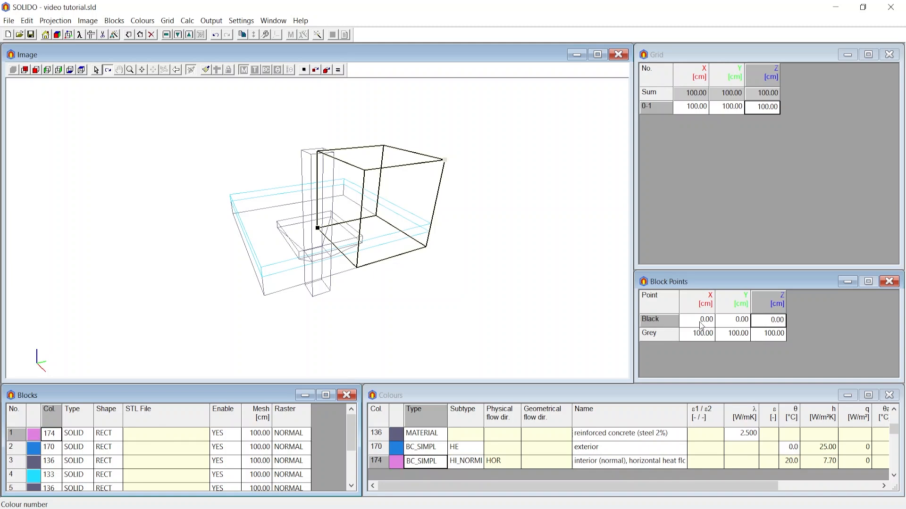
left_click_drag(321, 255, 309, 272)
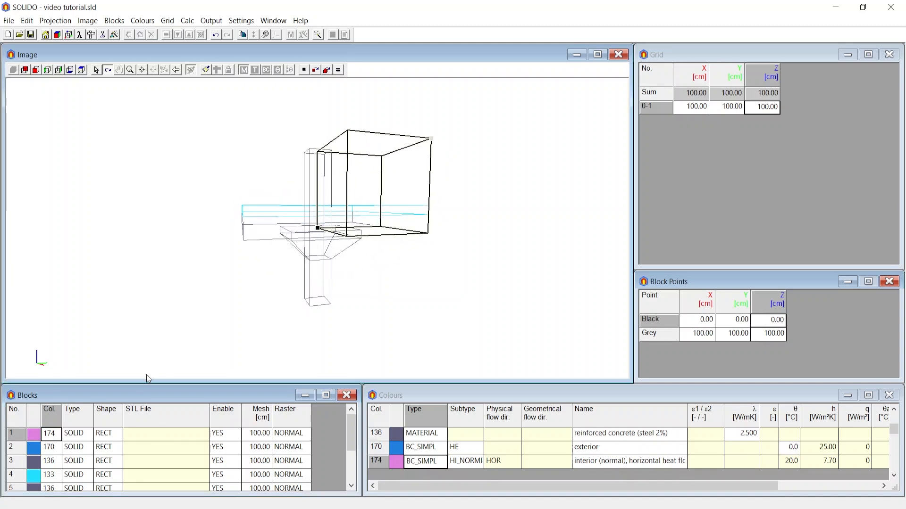
left_click(53, 440)
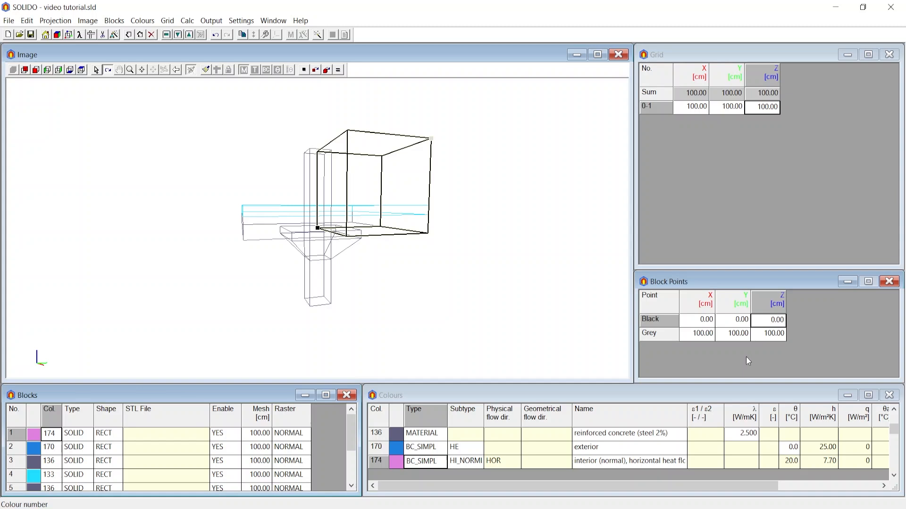
double_click(697, 323)
left_click_drag(706, 323, 725, 325)
type("-1")
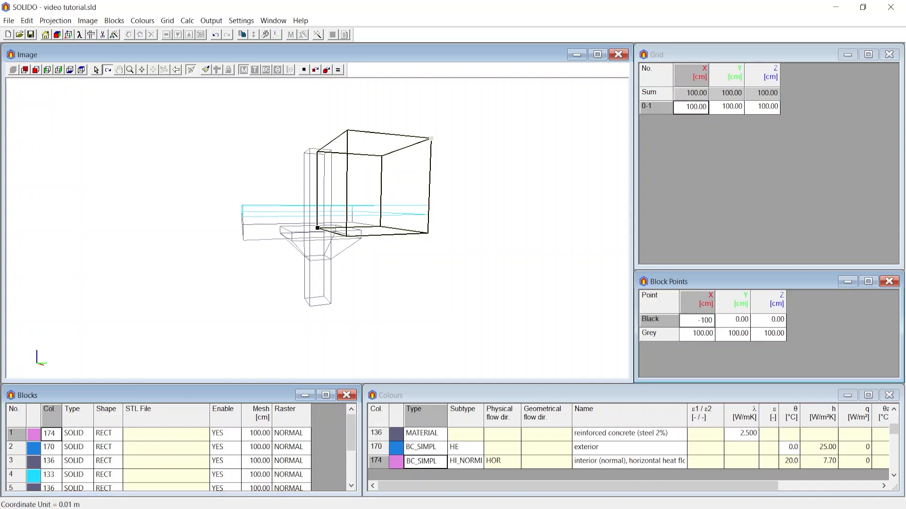
double_click(736, 323)
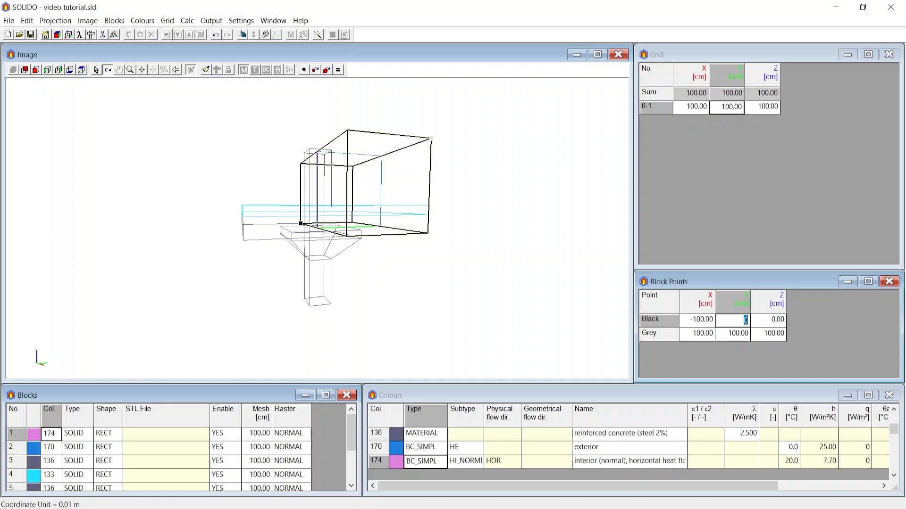
type("-100")
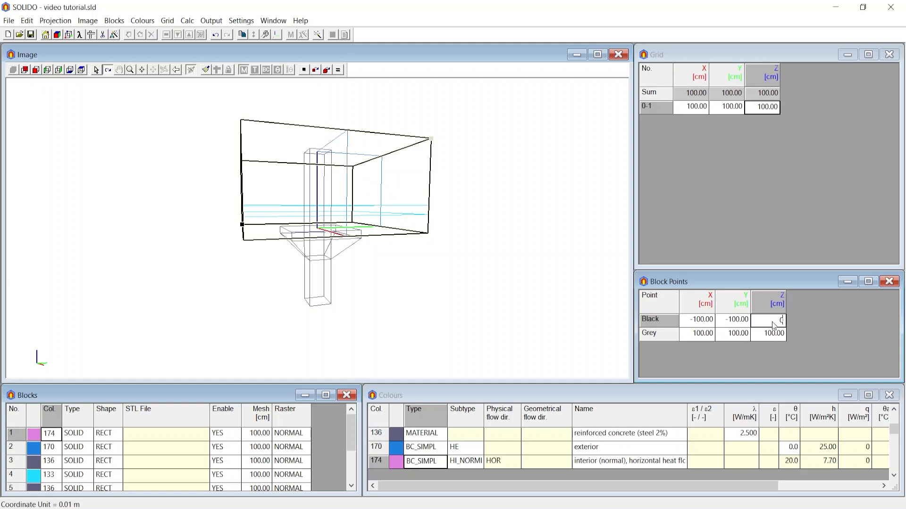
double_click(770, 324)
type("30")
key("Return")
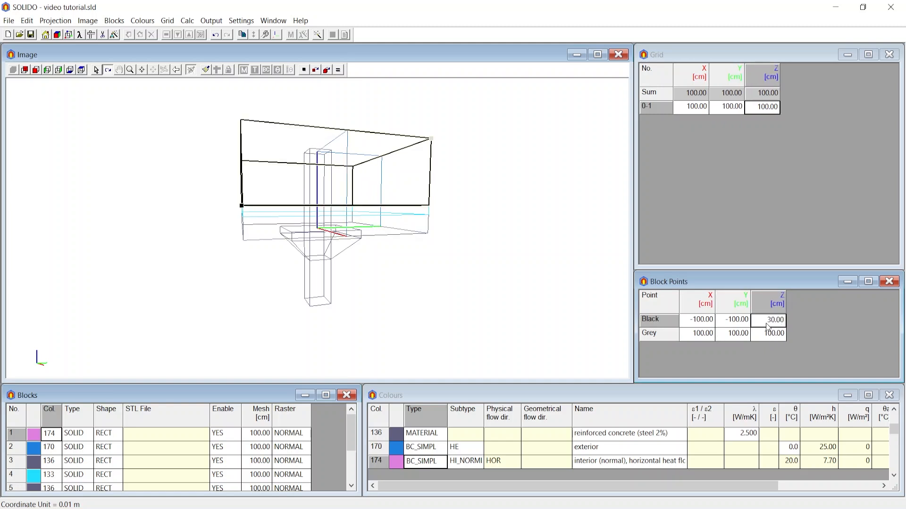
Set the grey point's Z coordinate of the second block, the exterior boundary condition, to -100 cm
left_click(47, 454)
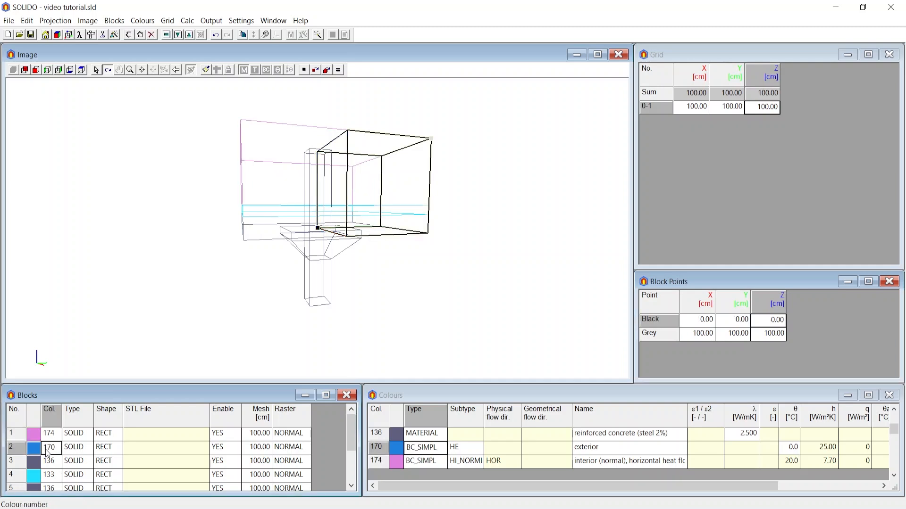
left_click(769, 335)
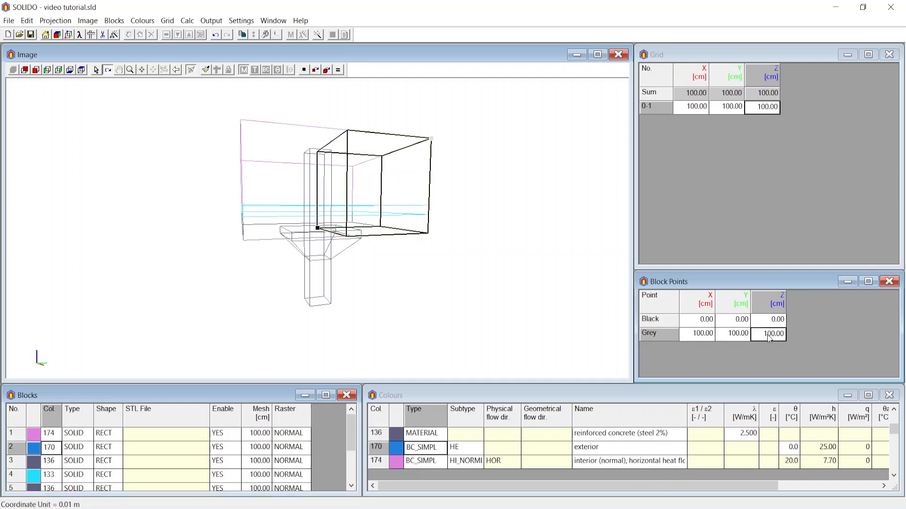
left_click(767, 335)
type("-1")
key("Return")
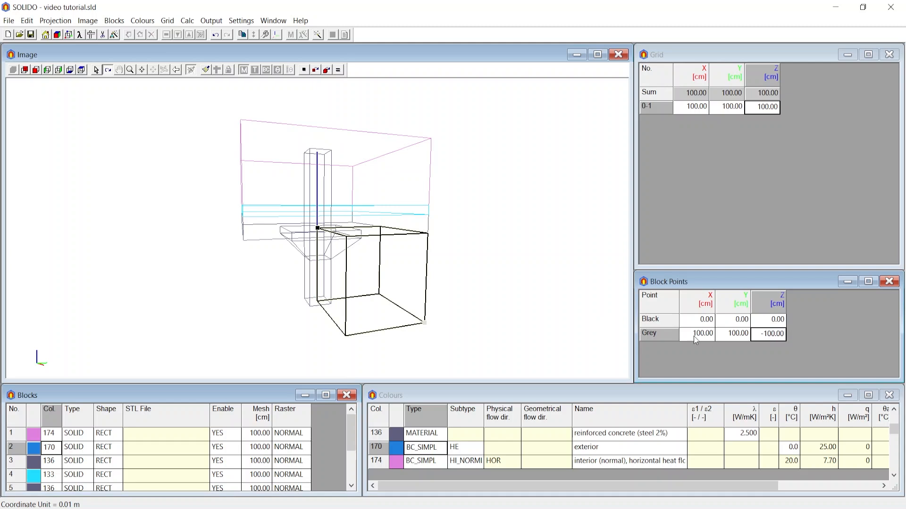
Set the second block's black point to X -100 cm and Y -100 cm so it spans the area below the slab
double_click(684, 321)
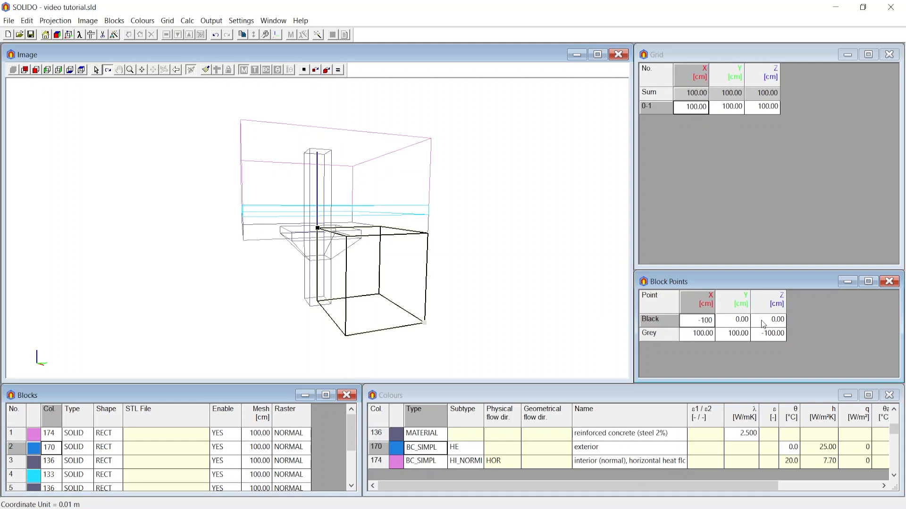
double_click(739, 325)
key("BackSpace")
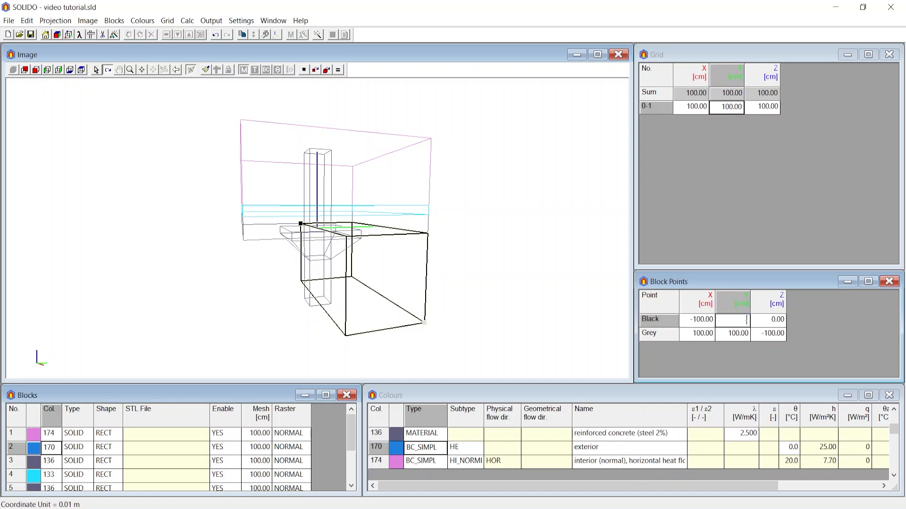
key("Return")
left_click_drag(392, 186, 431, 216)
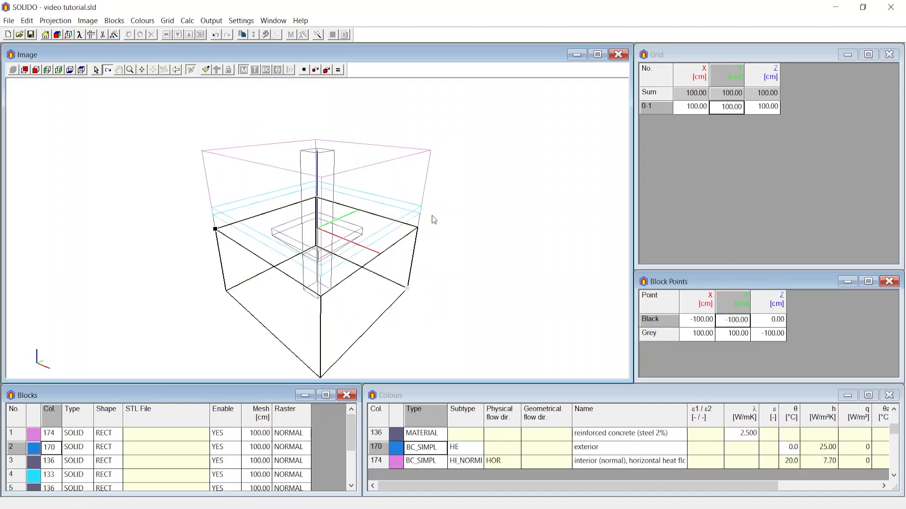
Rasterise the model and display the boundary condition colours, checking the surfaces above and below the slab
left_click(207, 69)
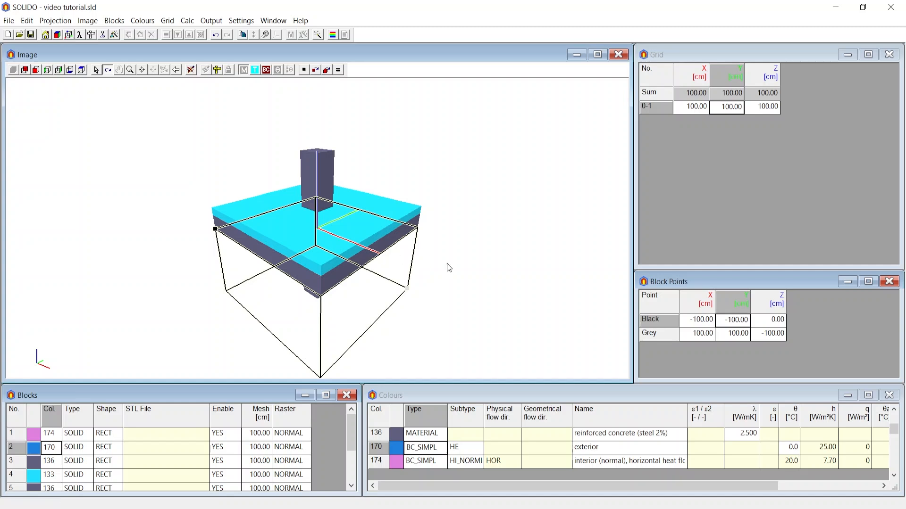
mouse_move(447, 264)
left_mouse_down()
mouse_move(426, 256)
mouse_move(408, 213)
mouse_move(430, 211)
mouse_move(421, 257)
left_mouse_up()
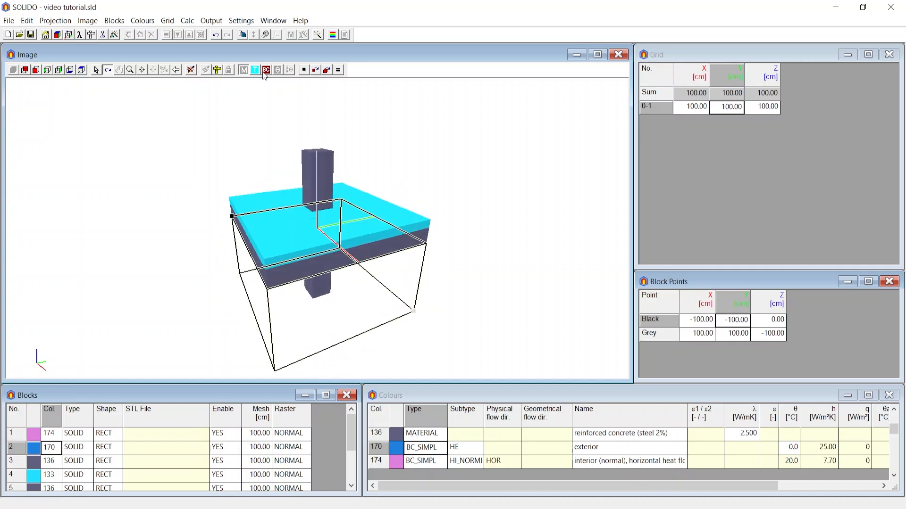
left_click(264, 72)
left_click_drag(332, 199, 334, 225)
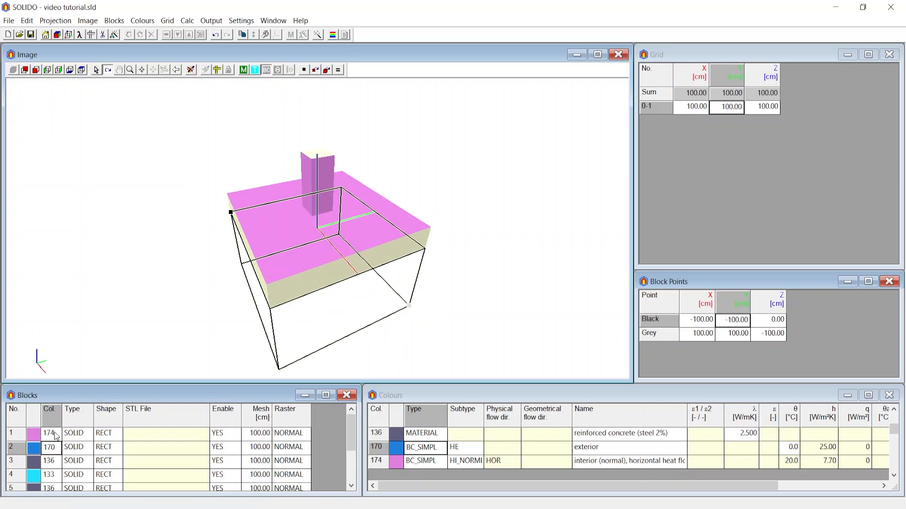
left_click_drag(461, 270, 439, 175)
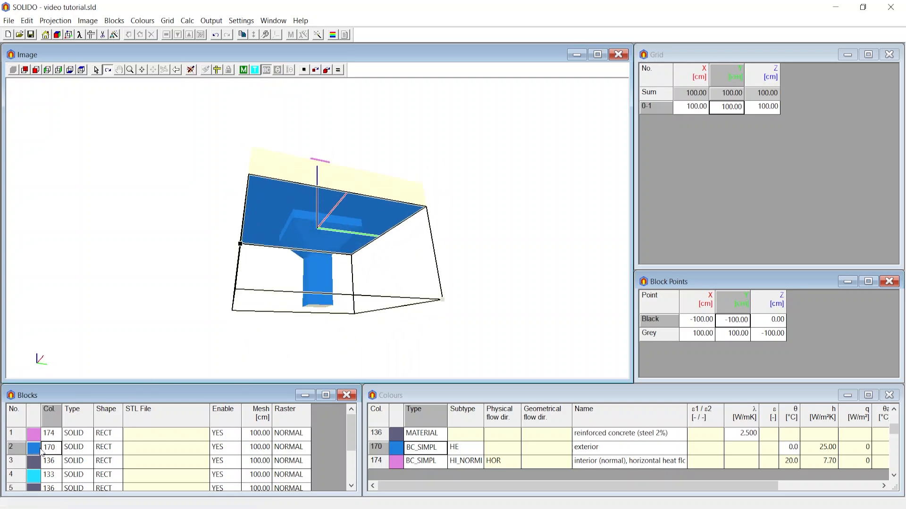
left_click_drag(296, 274, 297, 280)
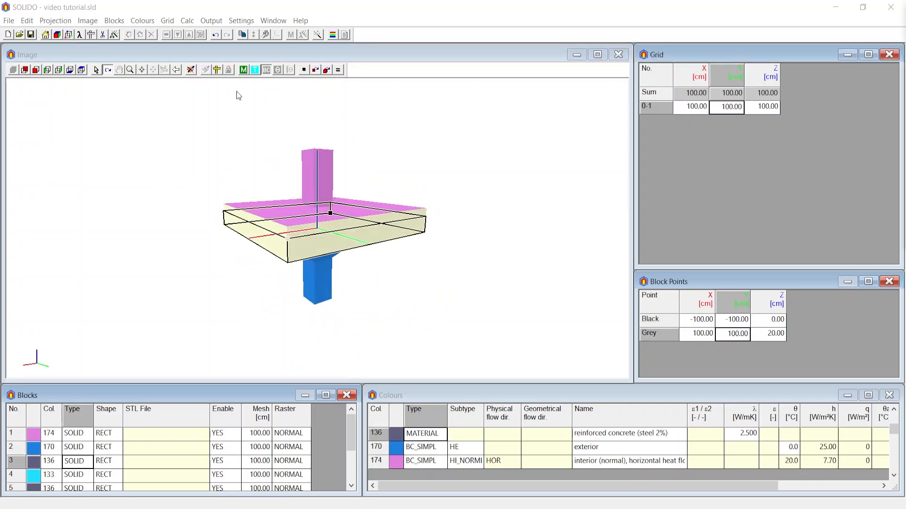
Switch the rasterised model back to material colours and examine which part the default 0-1 grid mesh covers
left_click(266, 70)
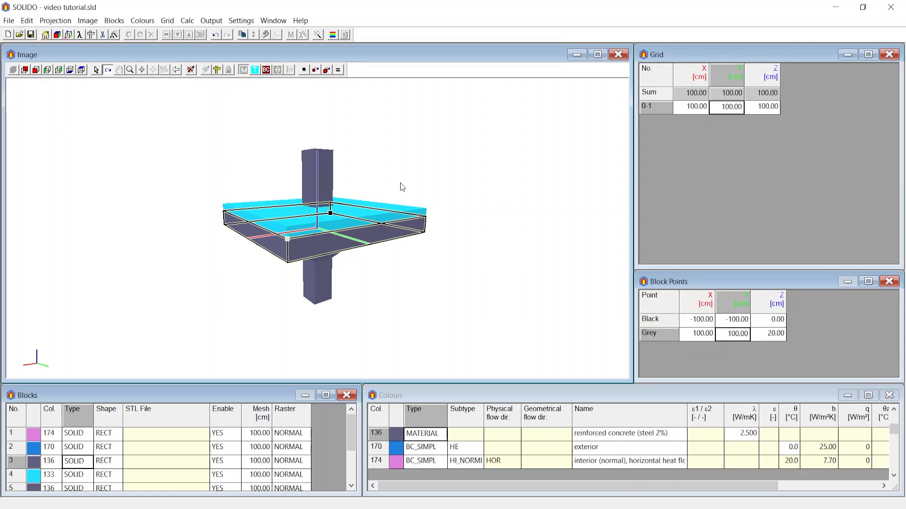
left_click_drag(400, 182, 398, 208)
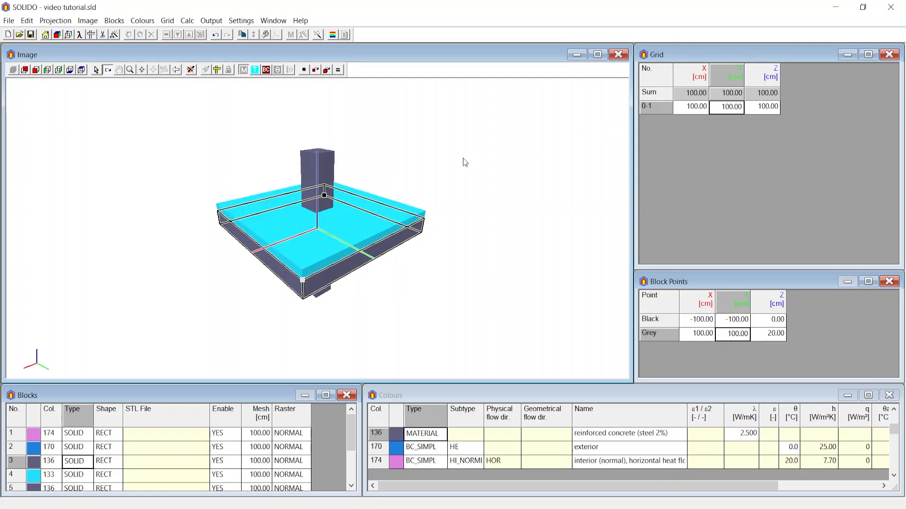
left_click_drag(463, 159, 455, 216)
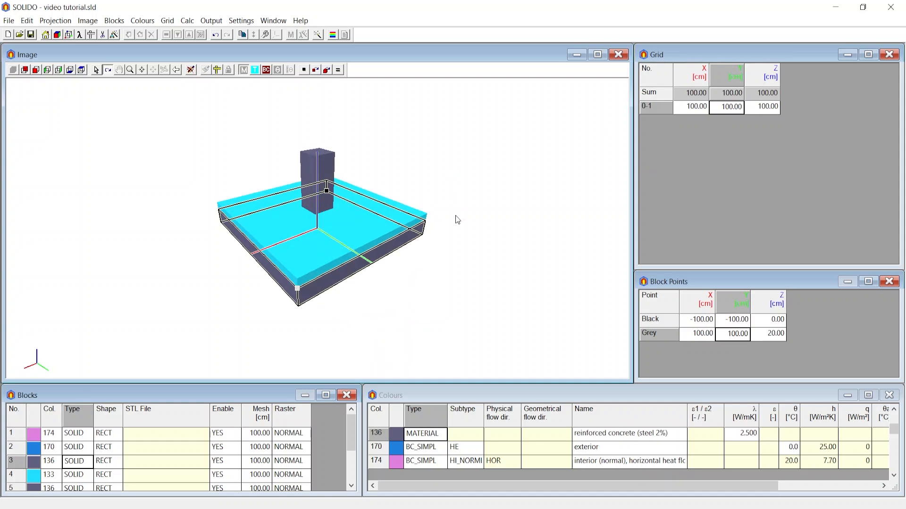
left_click(688, 109)
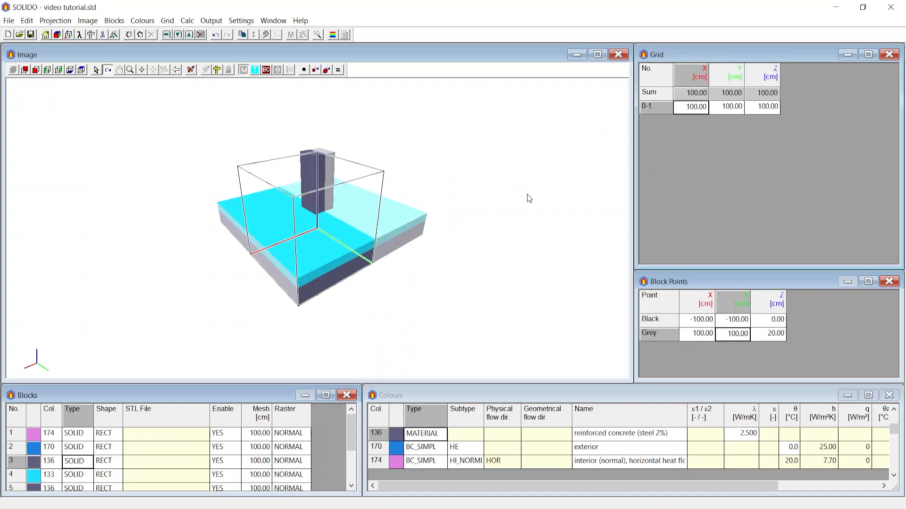
left_click_drag(503, 200, 505, 203)
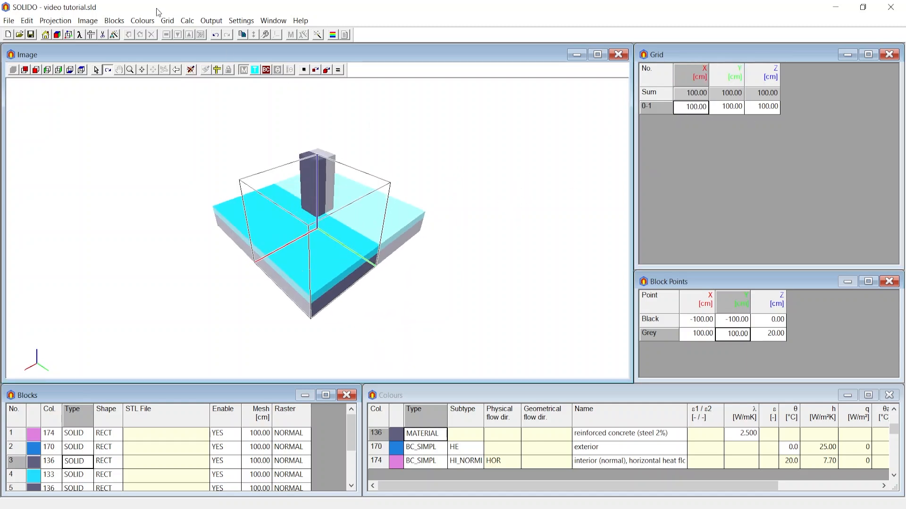
Create a minimum grid in X, Y and Z without linking the block points to it, and highlight X mesh 2-3
left_click(167, 20)
left_click(191, 46)
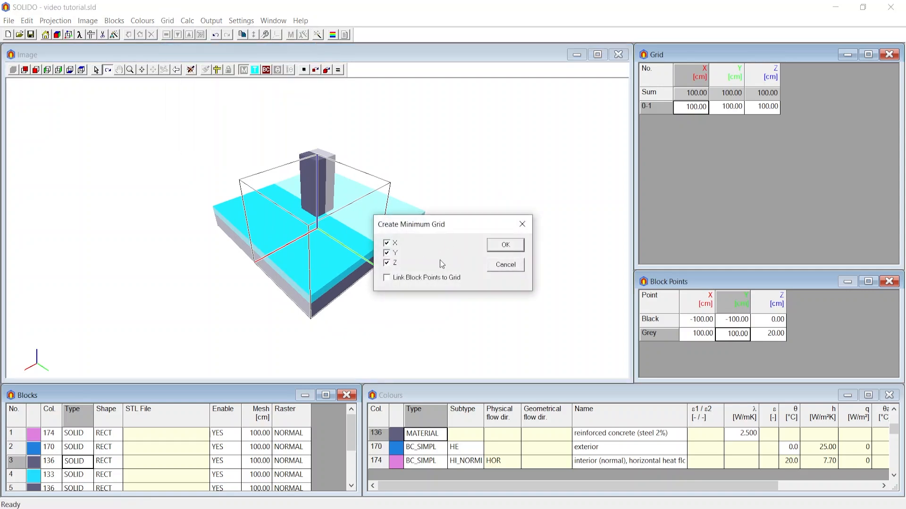
left_click(503, 251)
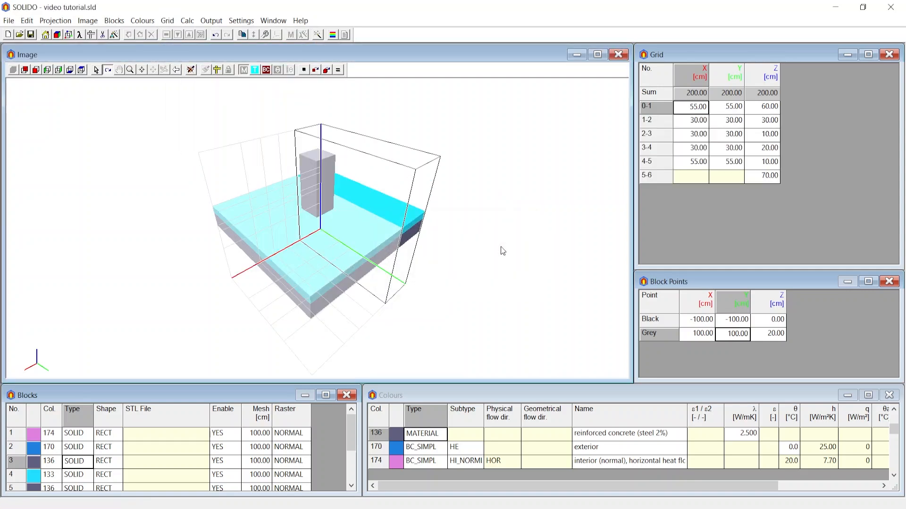
left_click_drag(497, 253, 600, 158)
left_click(708, 134)
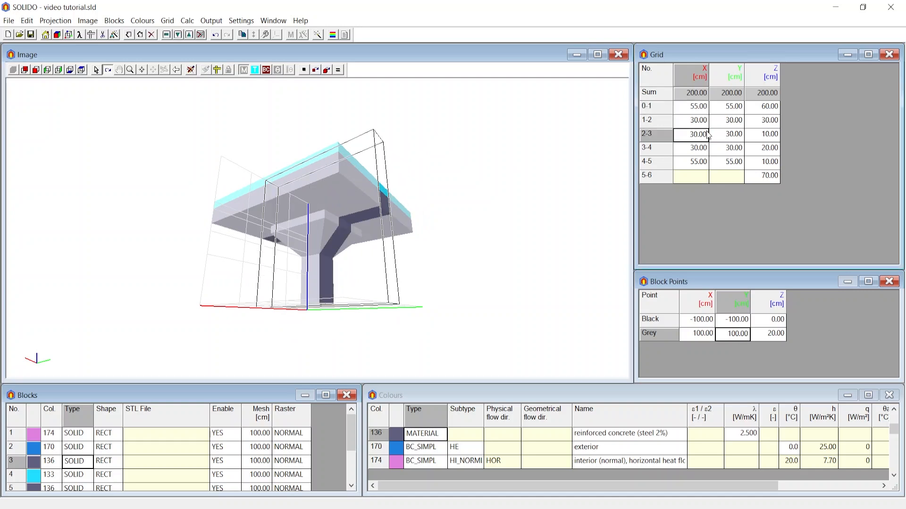
Link the block points to the grid
left_click(167, 20)
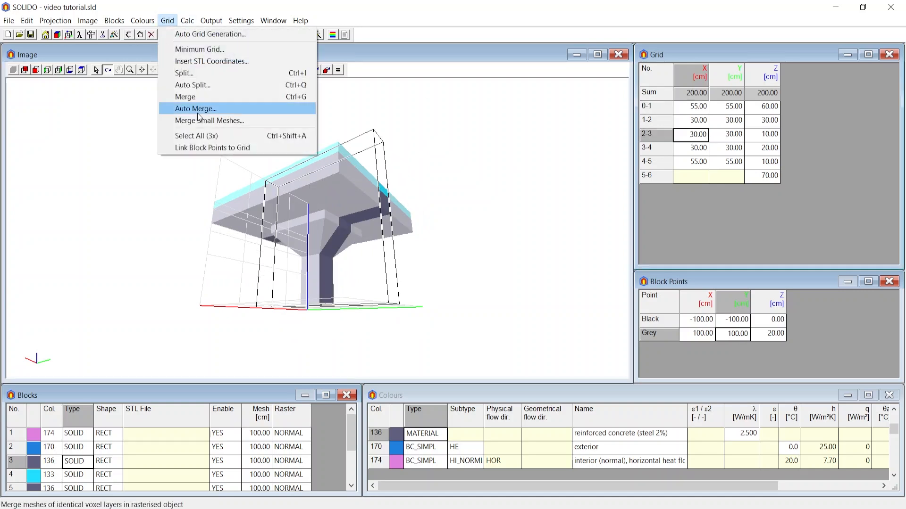
left_click(216, 147)
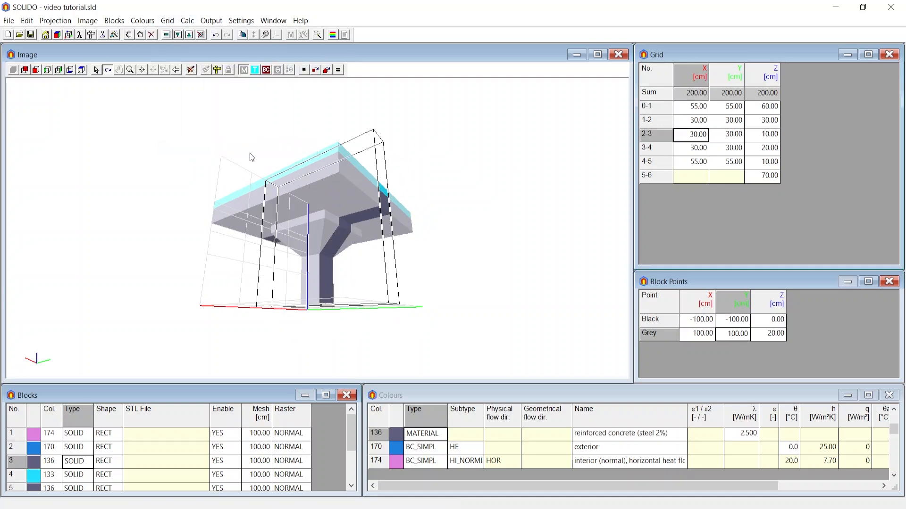
left_click_drag(423, 171, 424, 226)
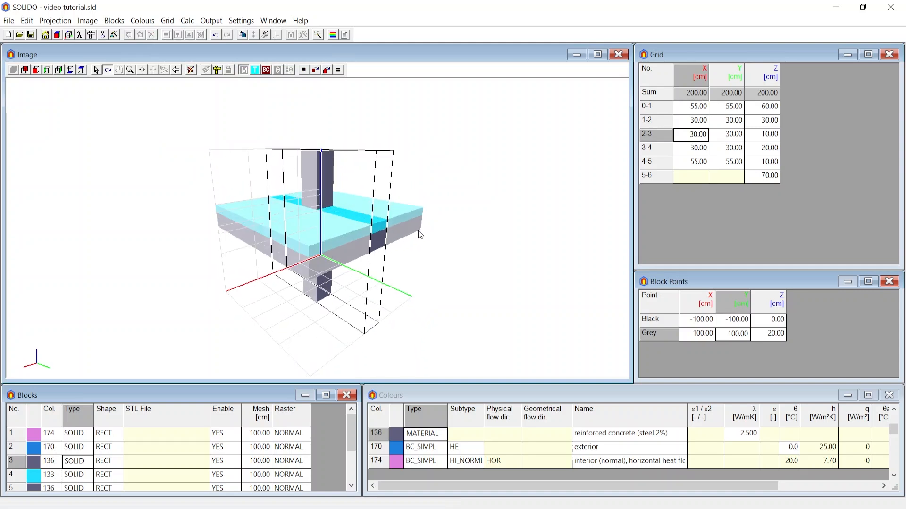
Set the insulation layer's Z mesh 4-5 to 30 cm in the grid and rasterise the model again
left_click(774, 152)
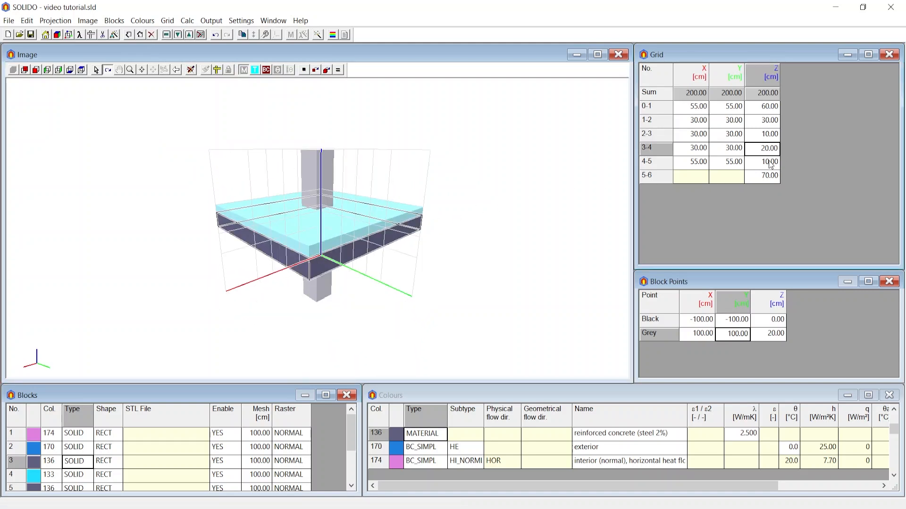
left_click(771, 163)
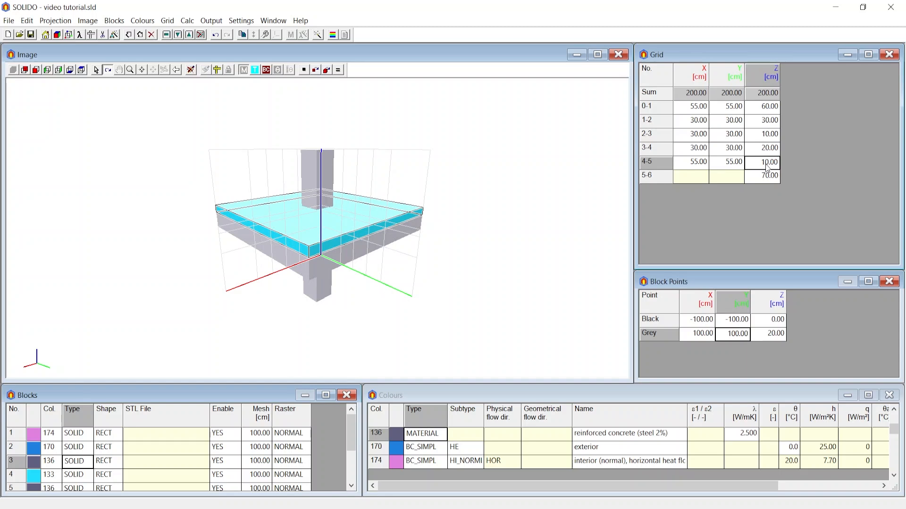
double_click(764, 168)
type("30")
key("Return")
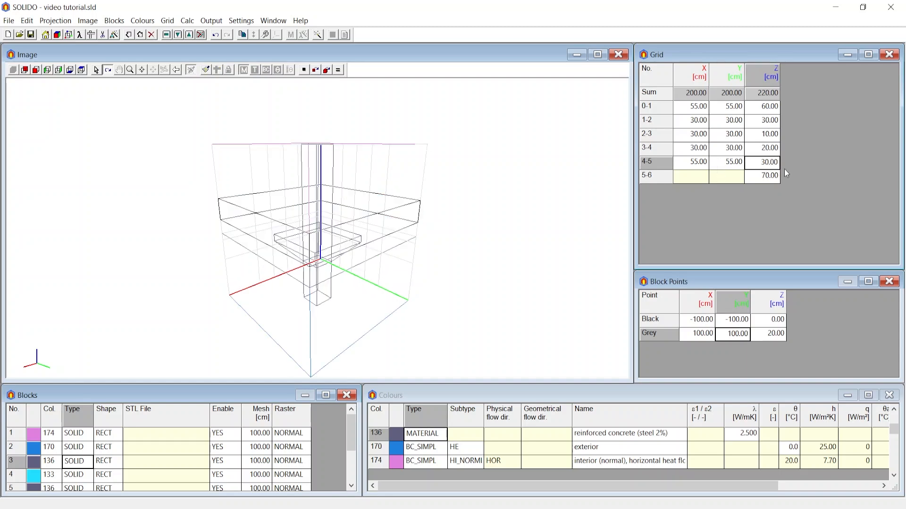
left_click_drag(318, 263, 315, 249)
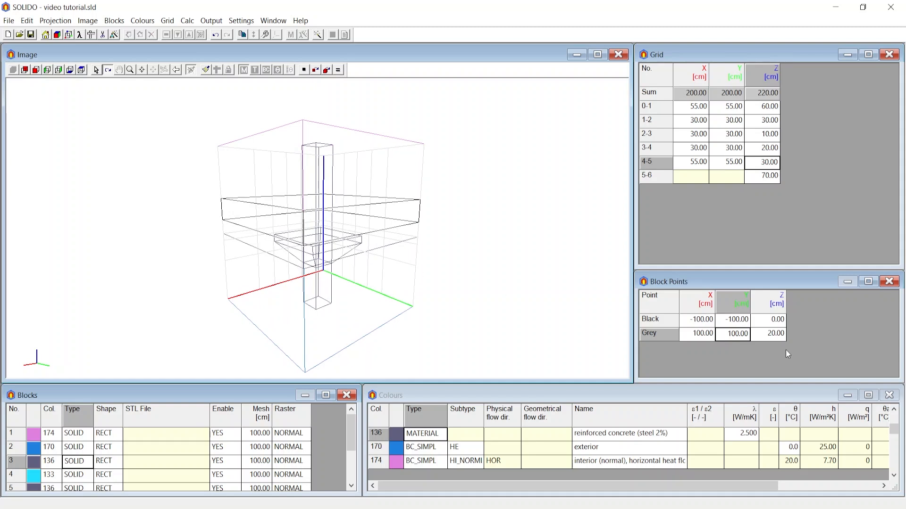
left_click(206, 70)
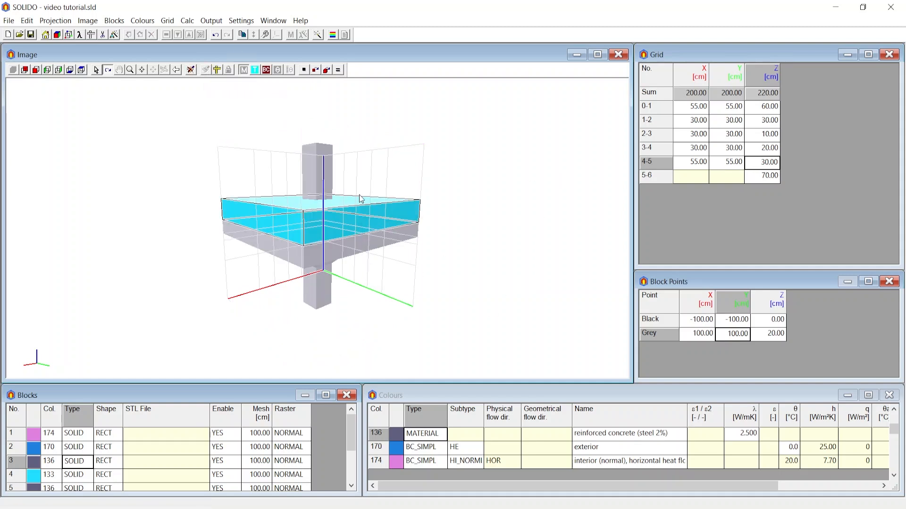
left_click_drag(361, 199, 365, 218)
Unlink the block points from the grid and set Z mesh 4-5 to 40 cm
left_click(171, 20)
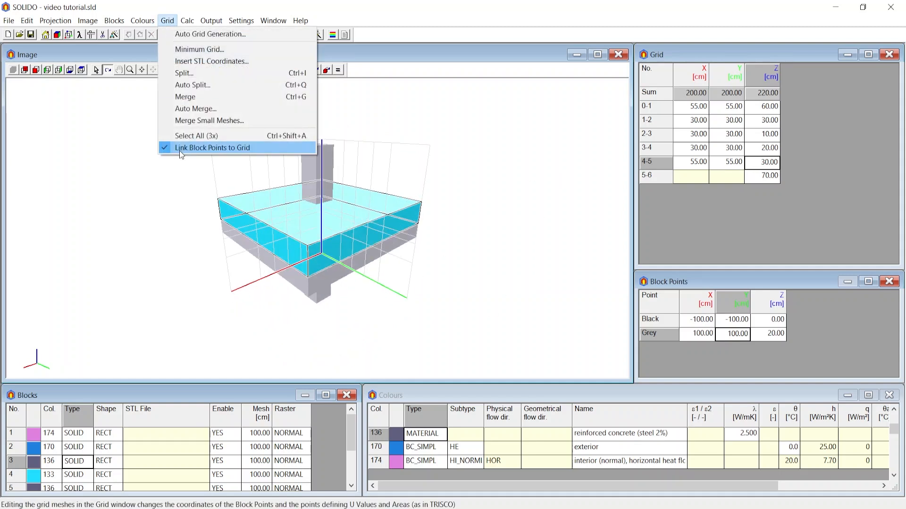
left_click(180, 148)
double_click(760, 161)
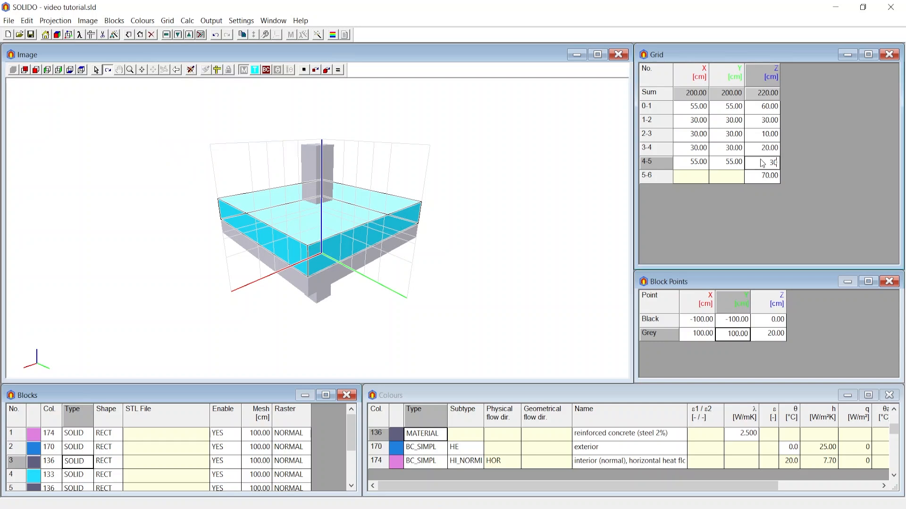
type("40")
key("Return")
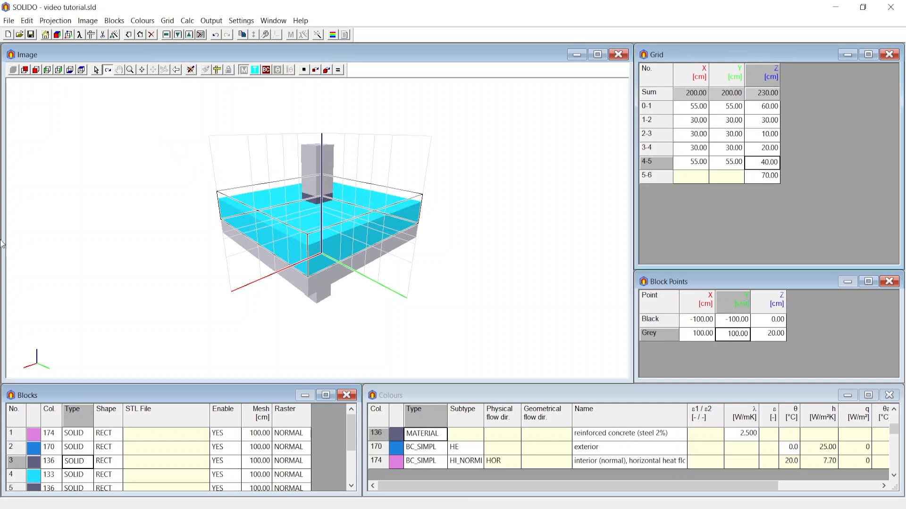
Check the insulation block's point coordinates and undo the changes to Z mesh 4-5
left_click_drag(375, 225, 376, 200)
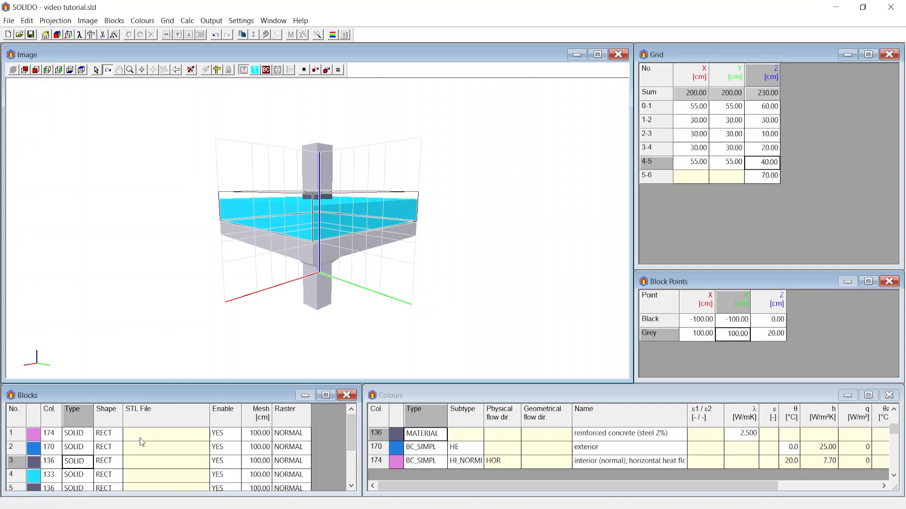
left_click(67, 476)
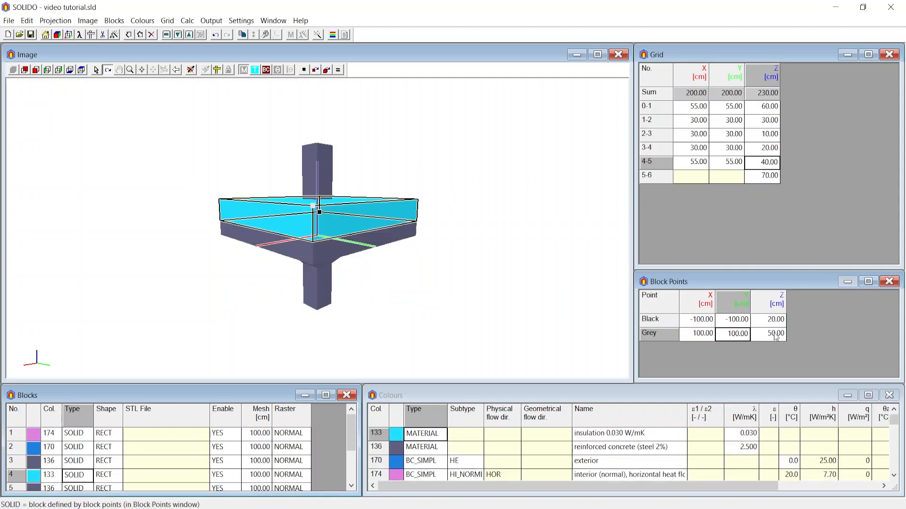
key("ctrl+z")
left_click(167, 21)
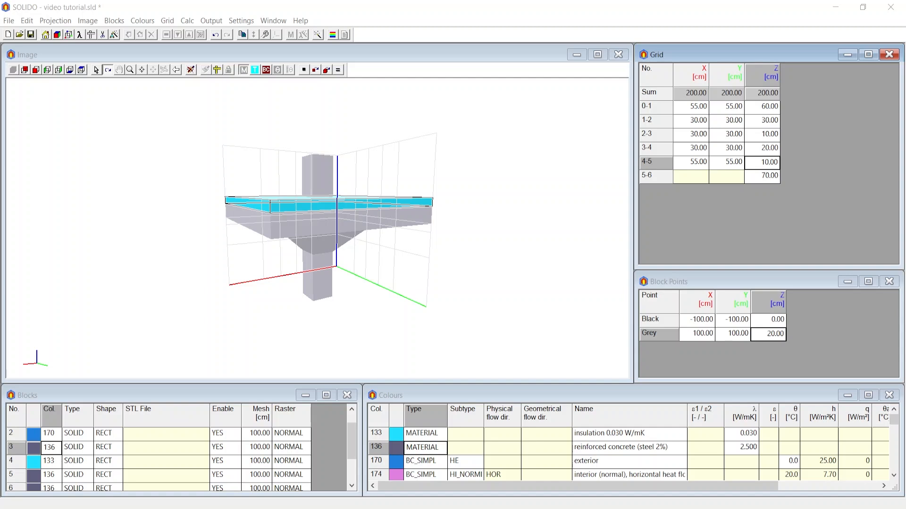
Turn on linking of equal points for editing block points
left_click_drag(279, 205, 293, 115)
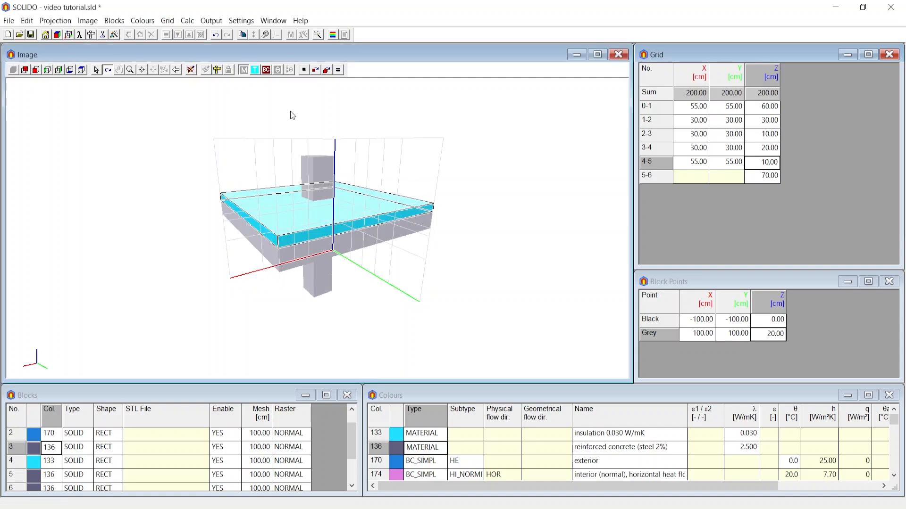
left_click(338, 70)
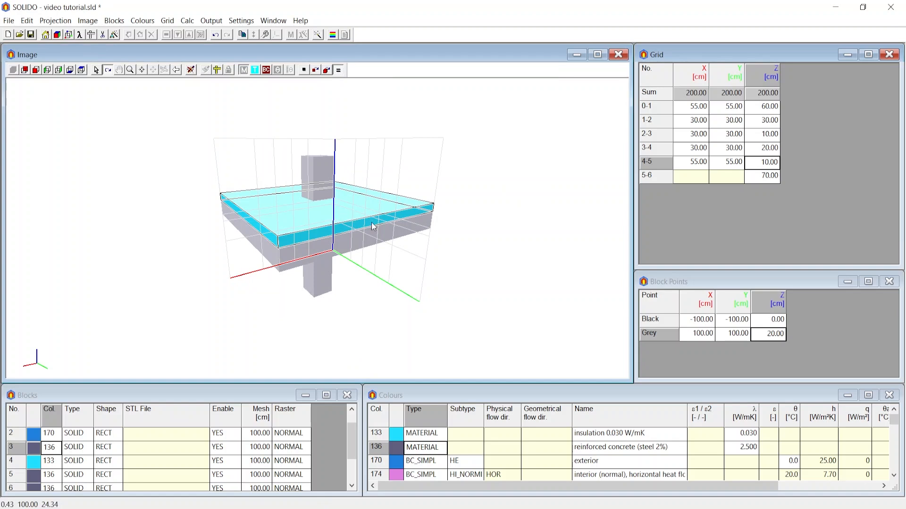
Compare the block point coordinates of the concrete slab with those of the insulation layer above it
left_click(382, 234)
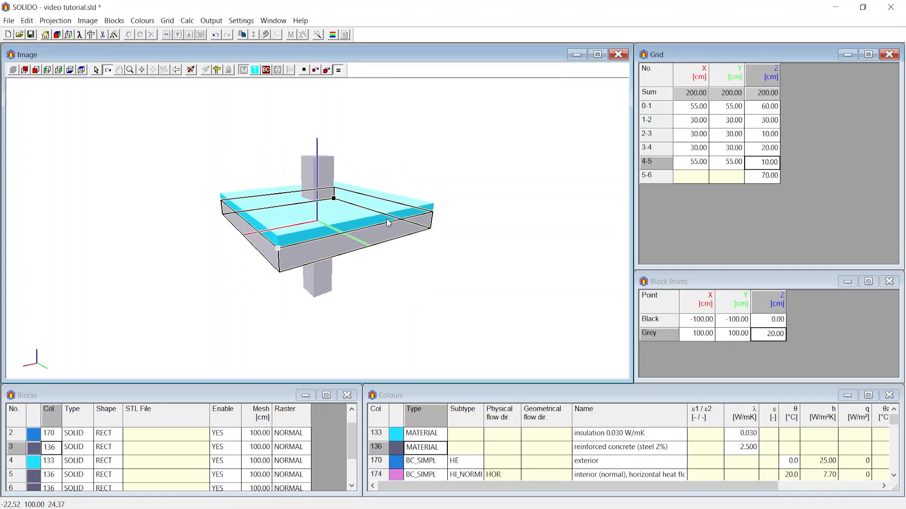
left_click(385, 229)
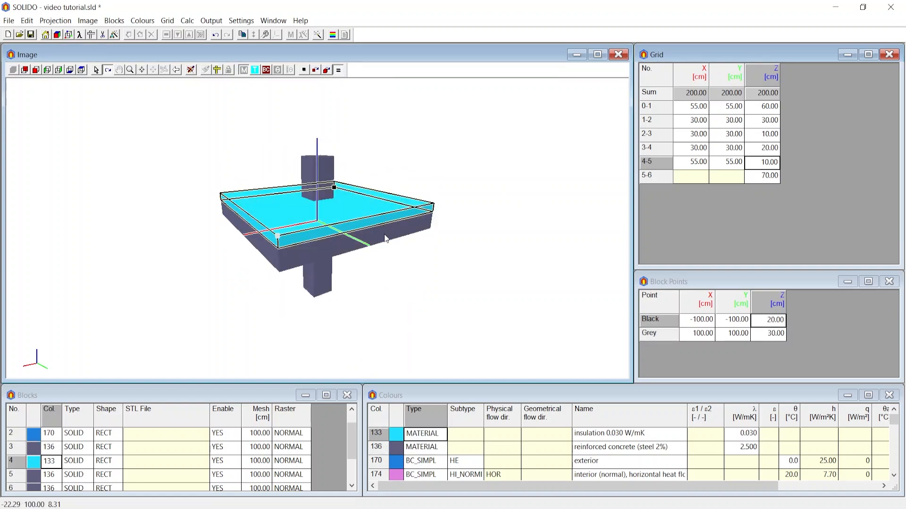
left_click(384, 234)
left_click(385, 219)
left_click(386, 227)
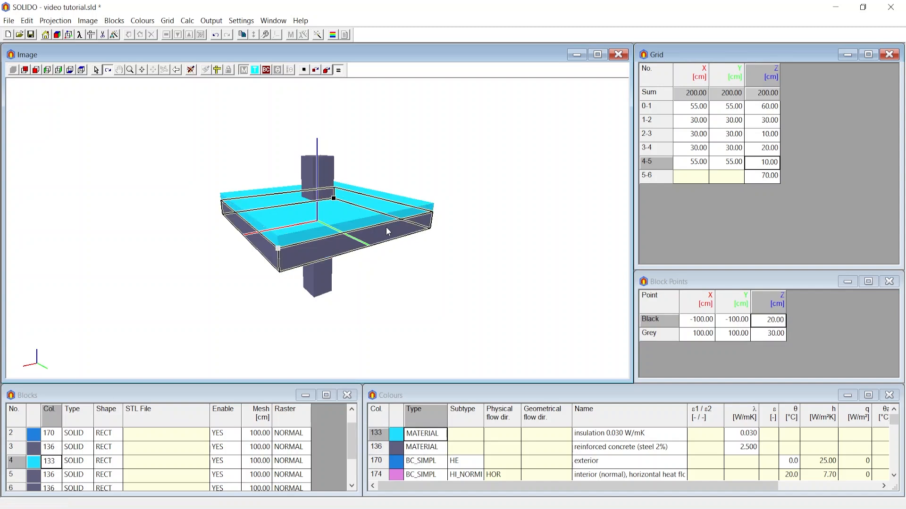
Set the concrete slab block's grey point Z coordinate to 10 cm, rasterise the model again and inspect the slab and insulation
left_click(387, 231)
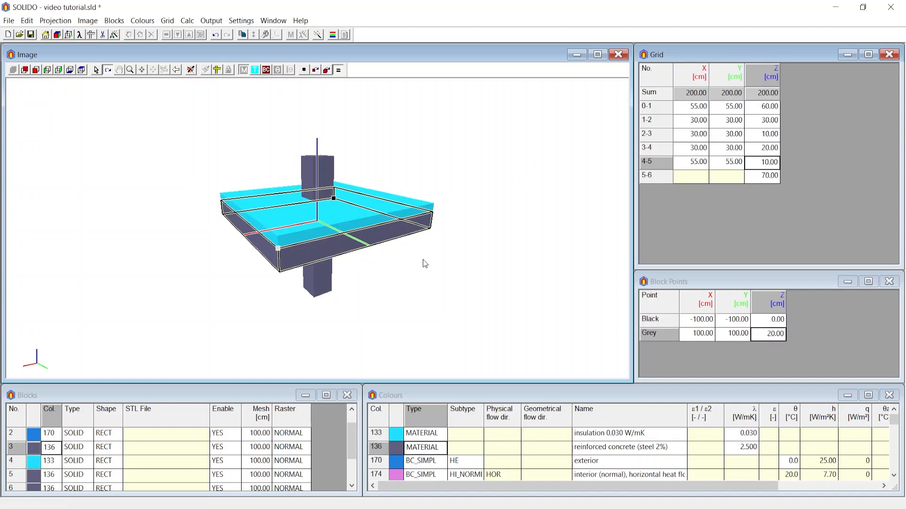
mouse_move(423, 259)
left_mouse_down()
mouse_move(430, 240)
mouse_move(427, 256)
left_mouse_up()
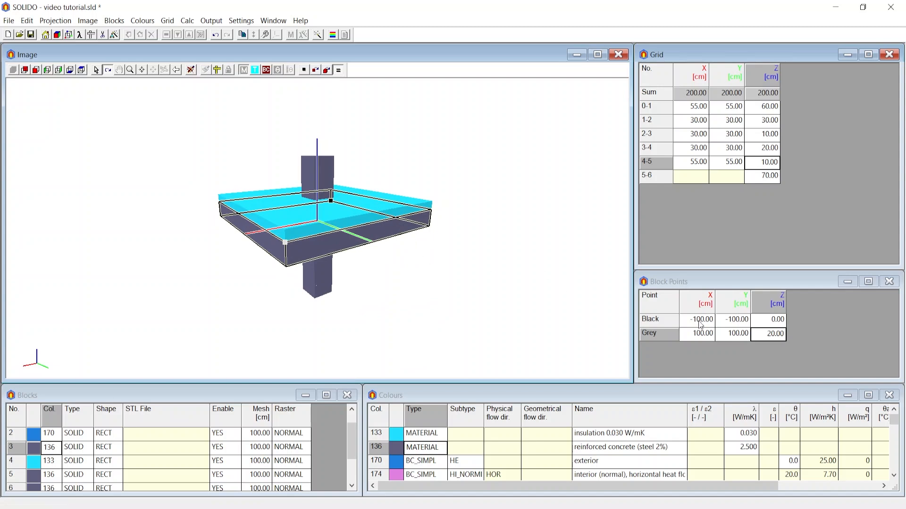
double_click(779, 333)
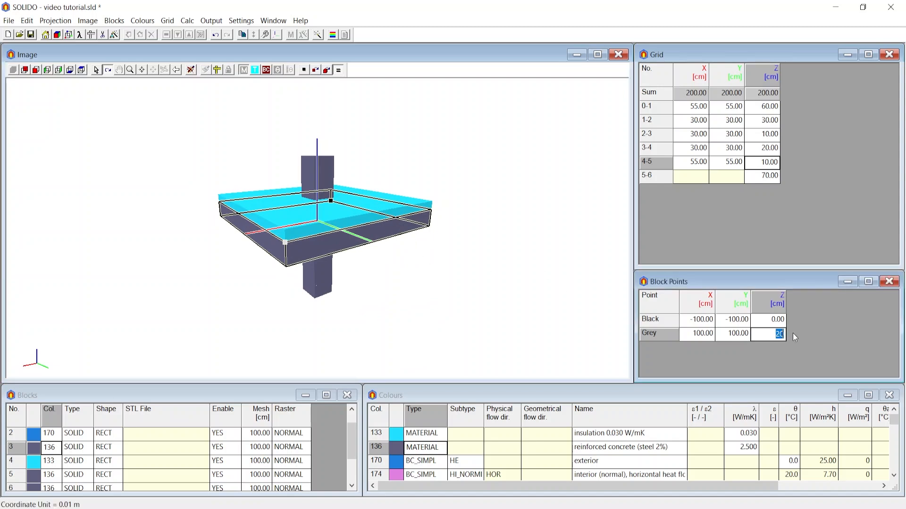
type("10")
key("Return")
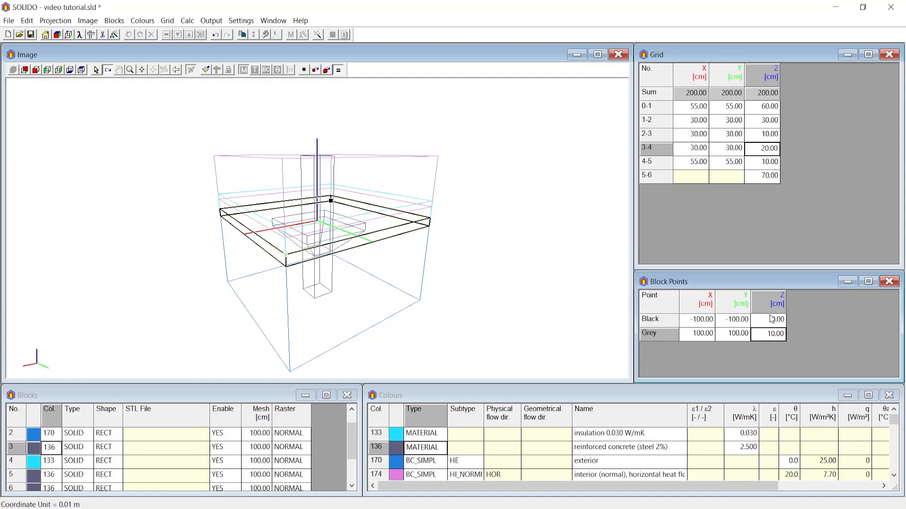
left_click(205, 71)
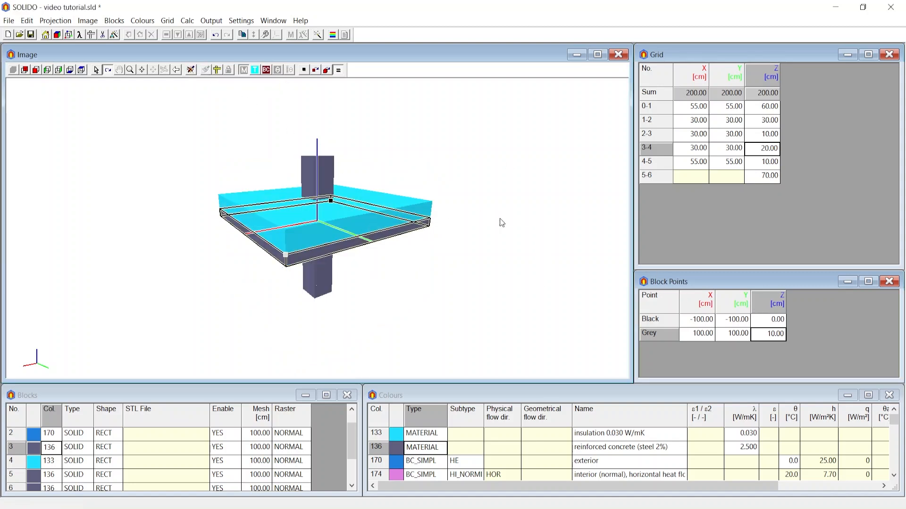
left_click_drag(525, 227, 476, 207)
left_click_drag(419, 224, 236, 190)
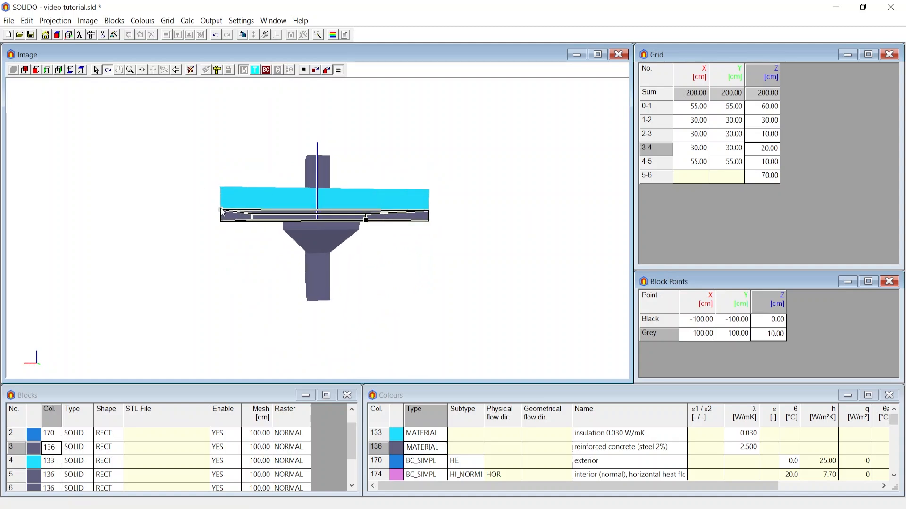
left_click_drag(505, 198, 546, 223)
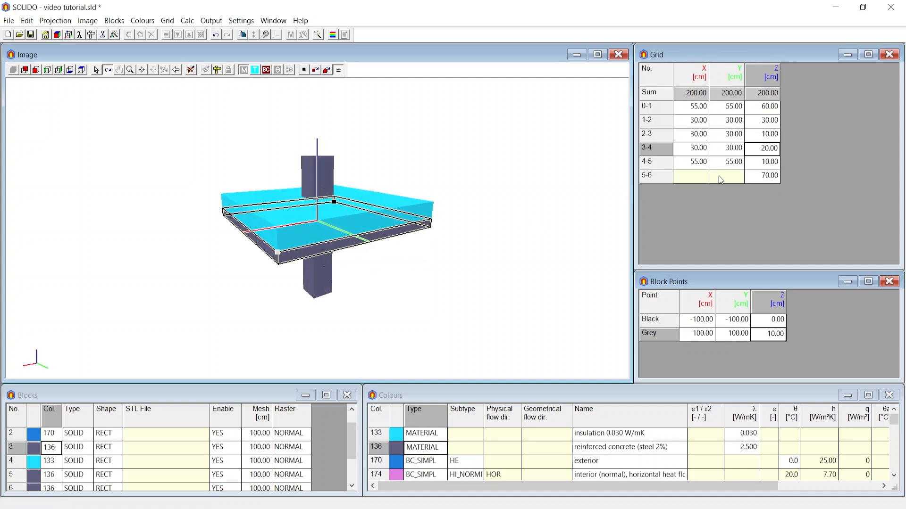
Examine Z meshes 3-4 and 4-5 of the grid against the slab and insulation layers, and look over the grid commands
left_click(774, 162)
left_click(773, 150)
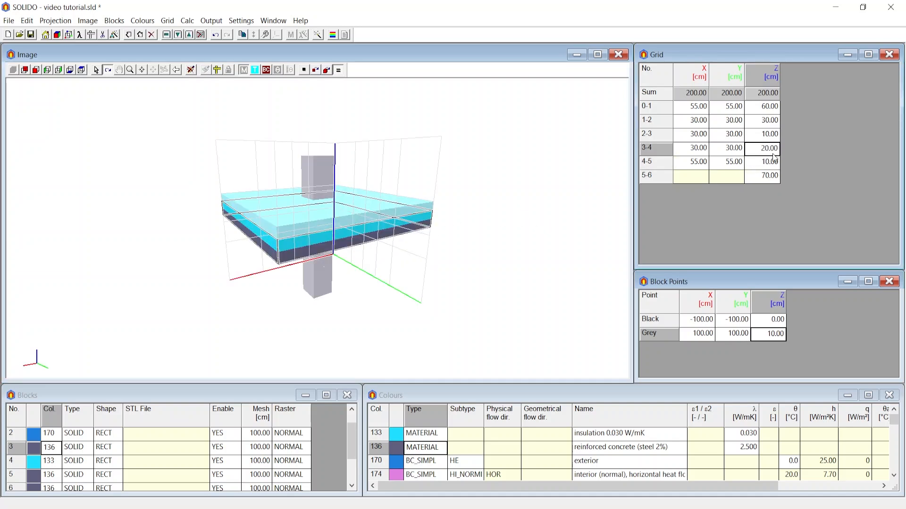
left_click(774, 161)
scroll(364, 188, "up", 3)
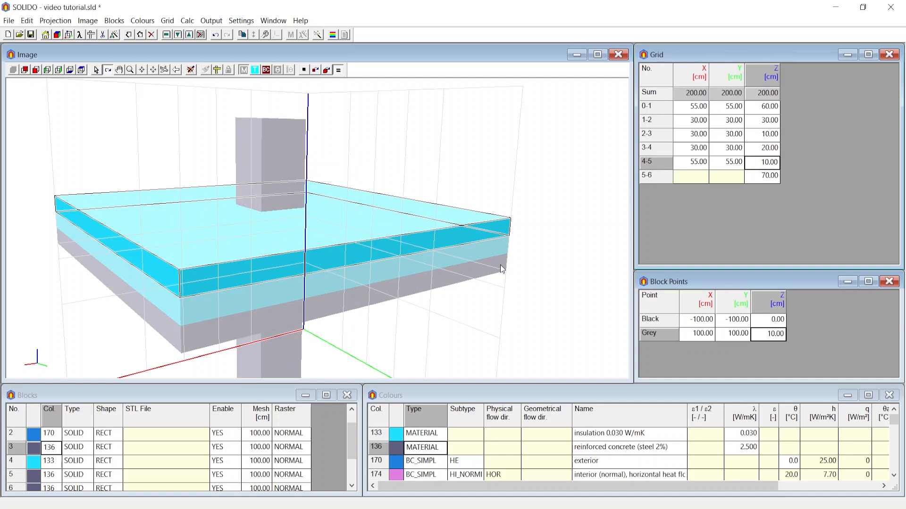
left_click(751, 152)
left_click(174, 23)
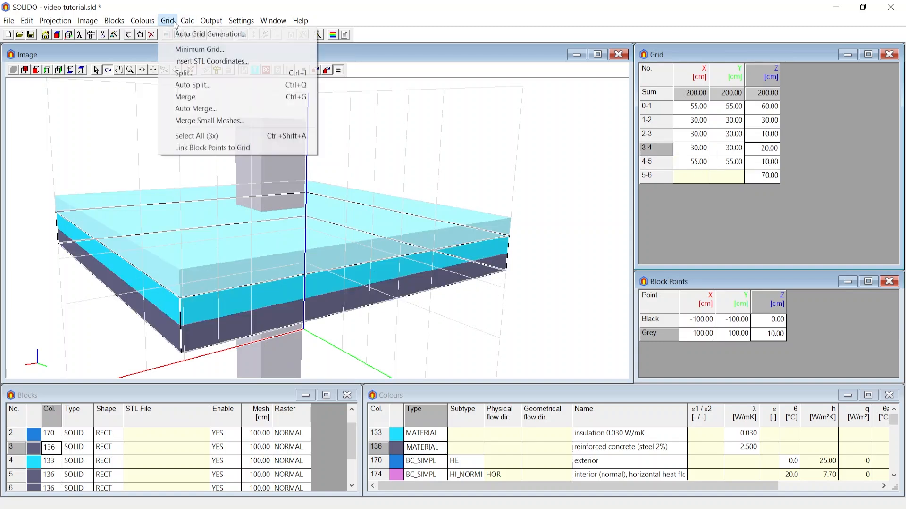
left_click(388, 85)
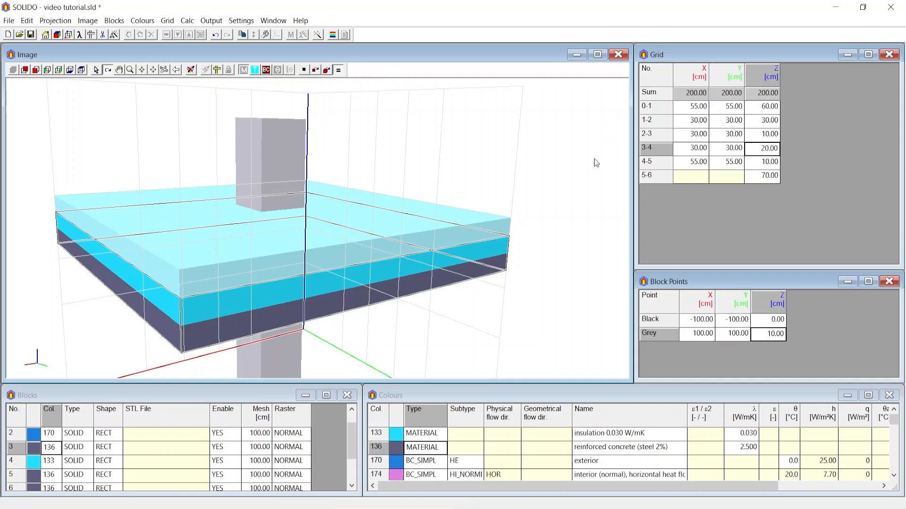
scroll(489, 176, "down", 3)
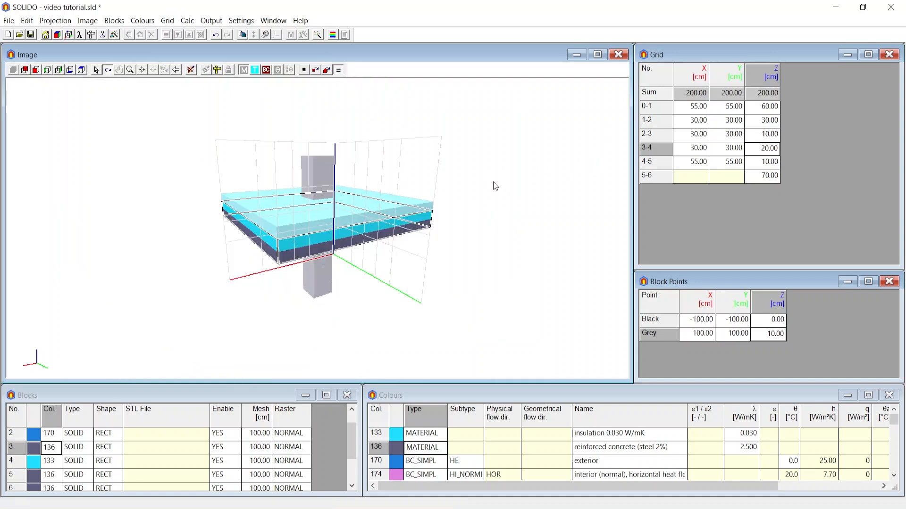